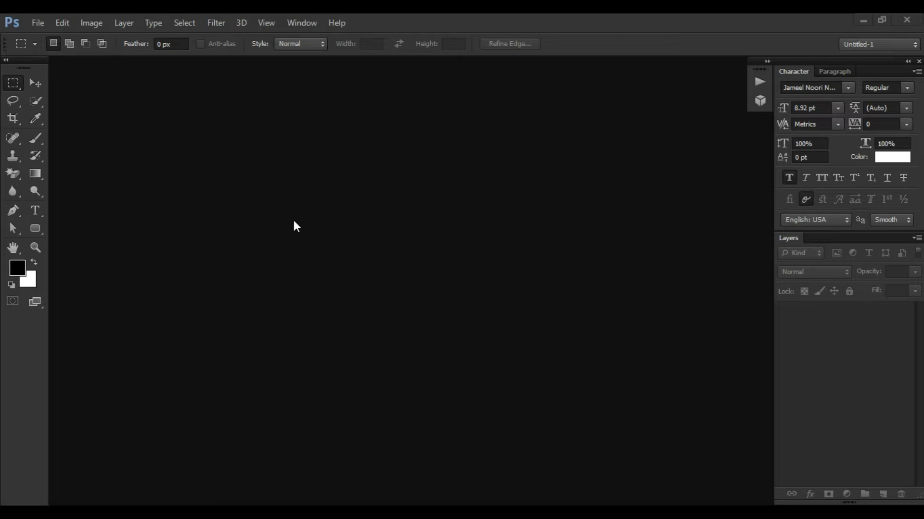
# Step: Select the Move tool in the toolbox
pyautogui.click(34, 84)
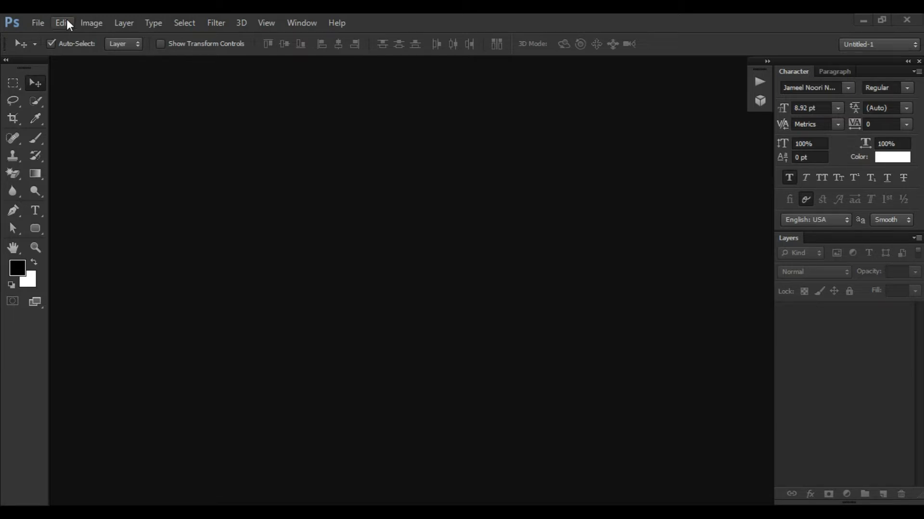
# Step: Open Modal.jpg, the hooded-woman portrait, from the Downloads folder
pyautogui.click(44, 23)
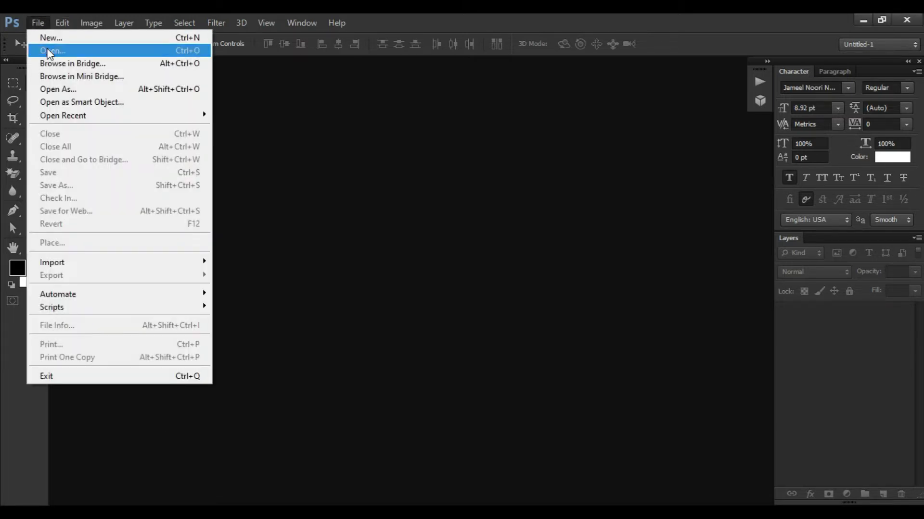
pyautogui.click(47, 48)
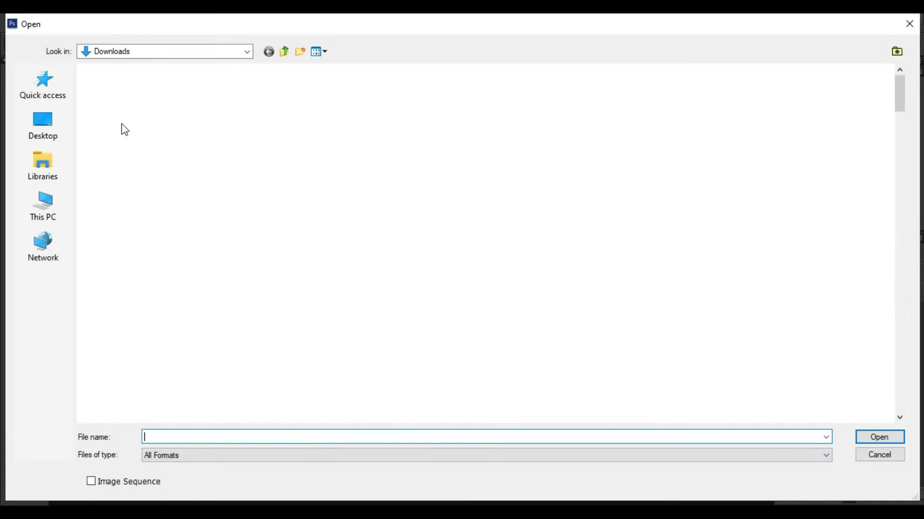
pyautogui.doubleClick(122, 123)
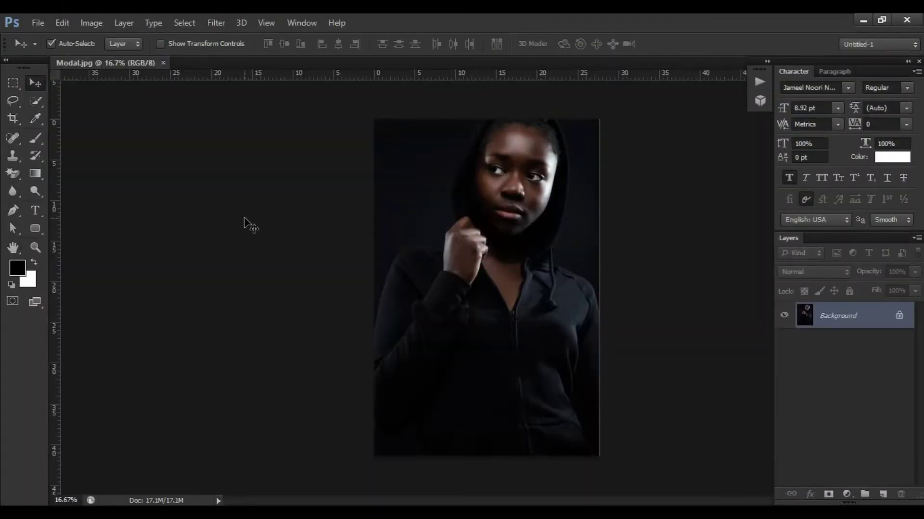
pyautogui.click(91, 15)
pyautogui.moveTo(99, 37)
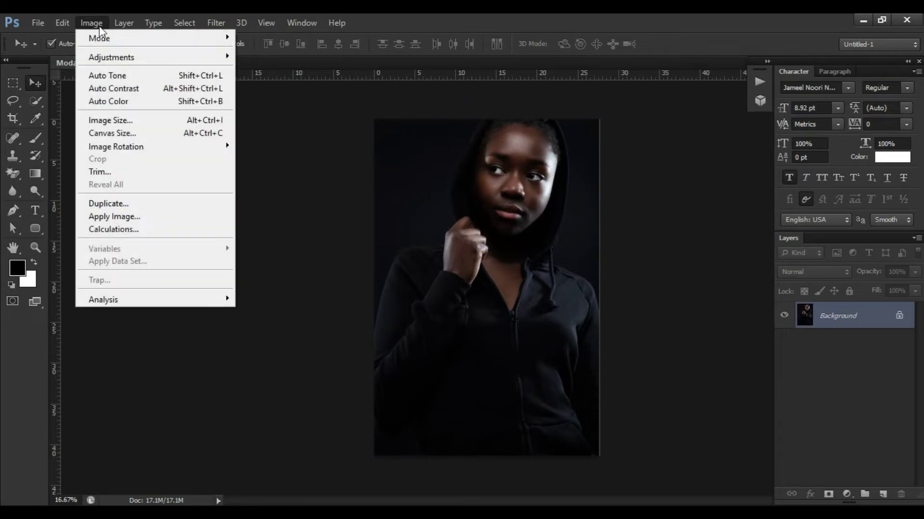
pyautogui.click(254, 89)
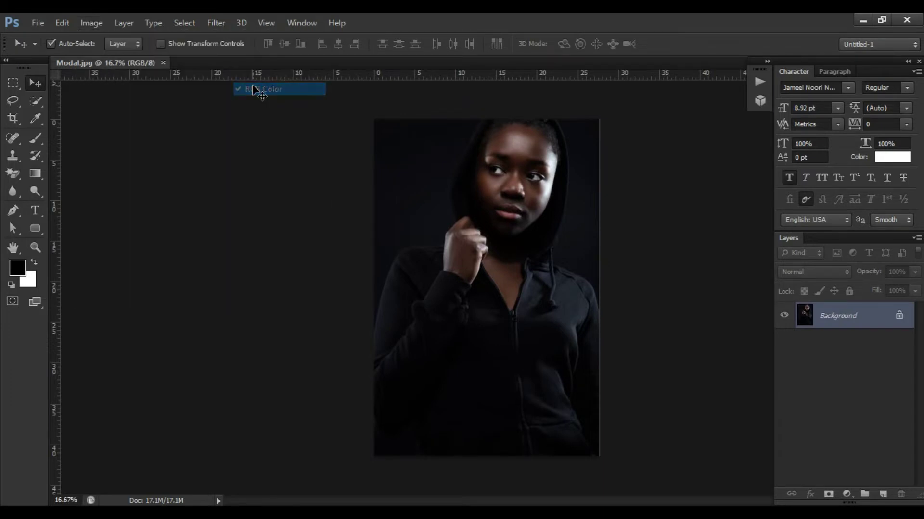
pyautogui.click(91, 23)
pyautogui.moveTo(100, 37)
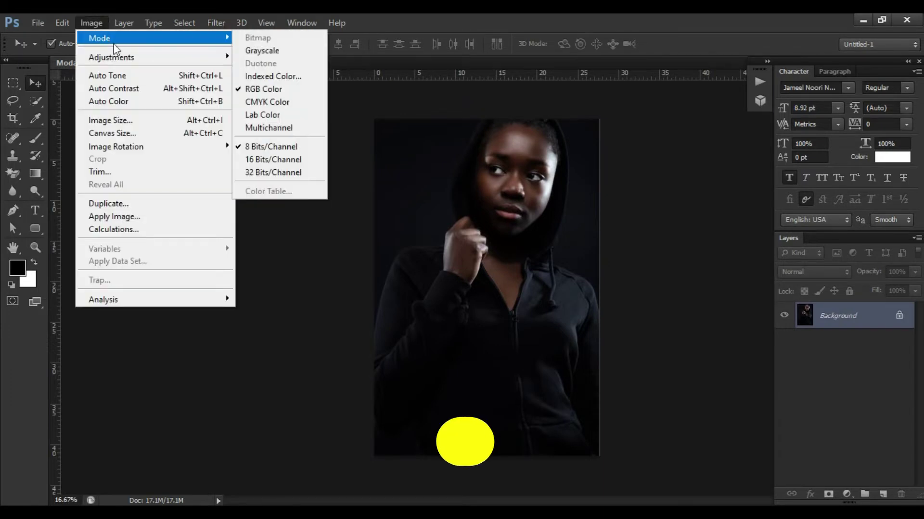
pyautogui.click(281, 147)
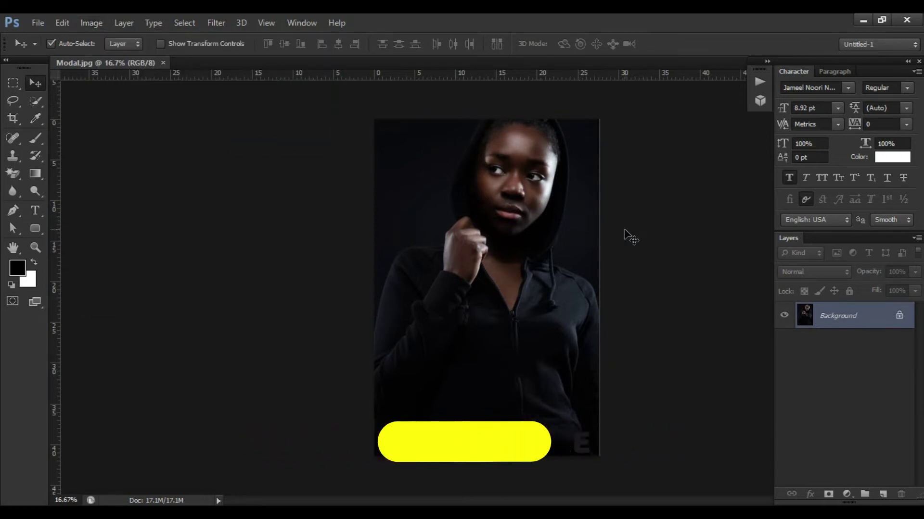
# Step: Quick-select the woman from forehead to hoodie, subtract the right-side background, then zoom in
pyautogui.press('w')
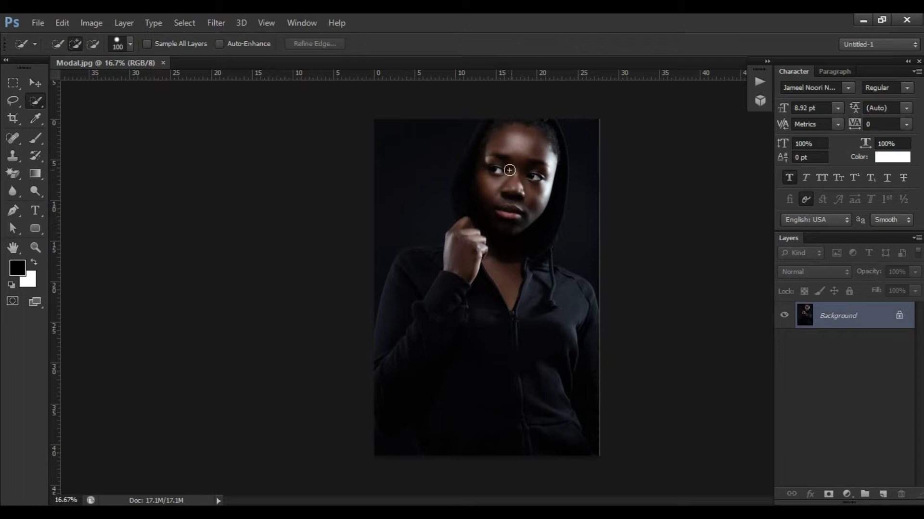
pyautogui.moveTo(503, 132)
pyautogui.mouseDown()
pyautogui.moveTo(524, 164)
pyautogui.moveTo(535, 289)
pyautogui.mouseUp()
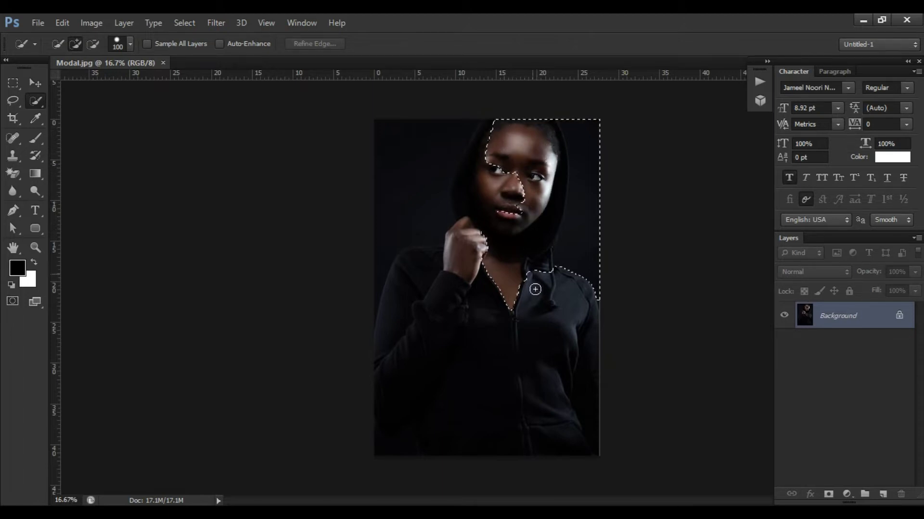
pyautogui.click(532, 394)
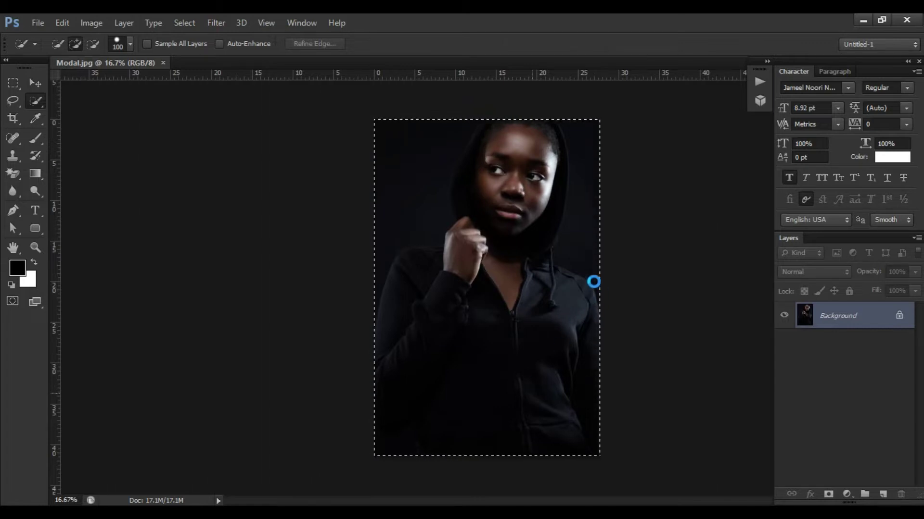
pyautogui.moveTo(593, 247)
pyautogui.mouseDown()
pyautogui.moveTo(573, 239)
pyautogui.moveTo(593, 214)
pyautogui.moveTo(603, 165)
pyautogui.mouseUp()
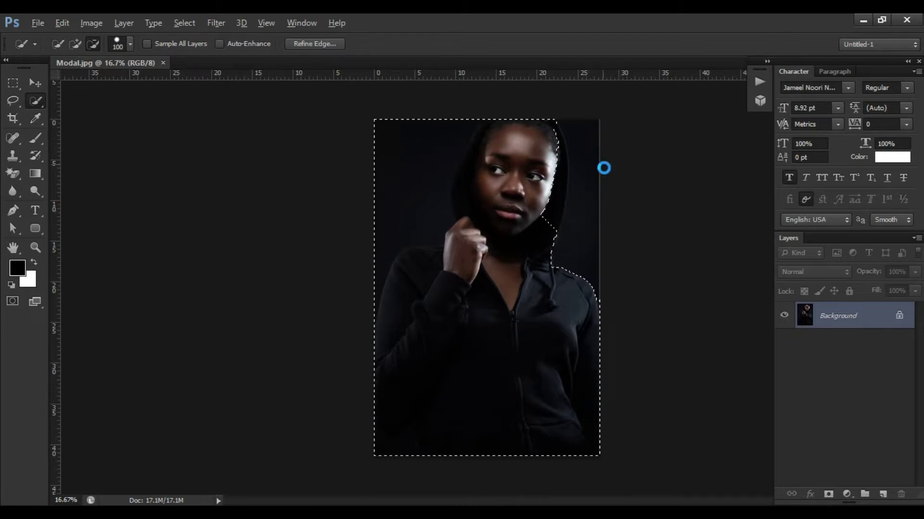
pyautogui.hotkey('ctrl', '+')
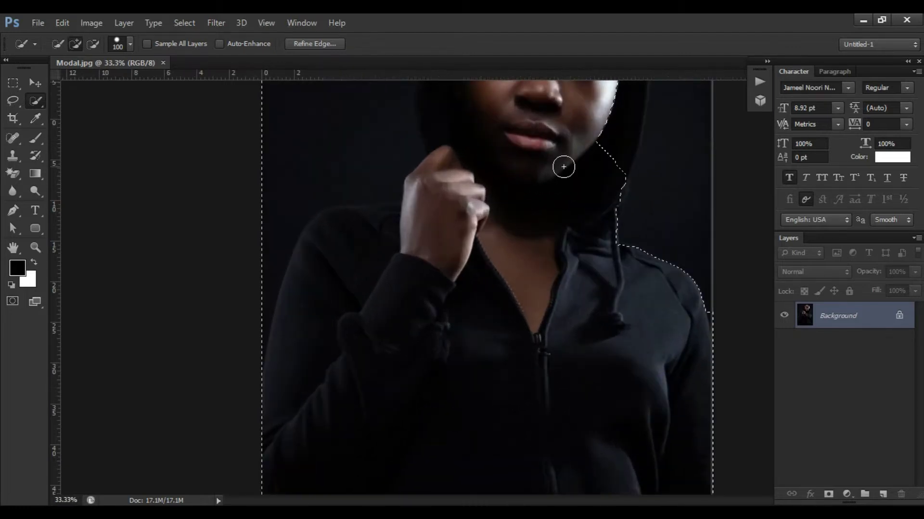
# Step: Refine the selection edge along the hood's right side
pyautogui.scroll(3, 563, 167)
pyautogui.scroll(4, 562, 169)
pyautogui.scroll(-1, 563, 169)
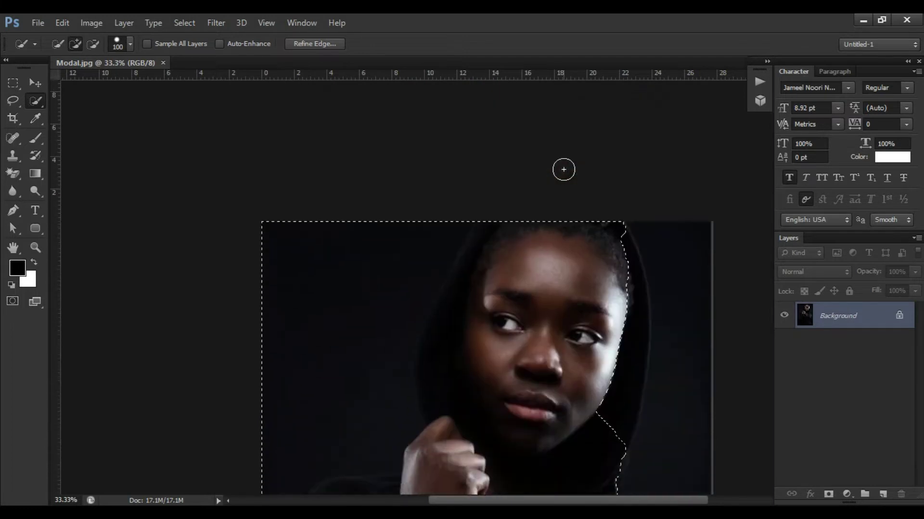
pyautogui.click(628, 291)
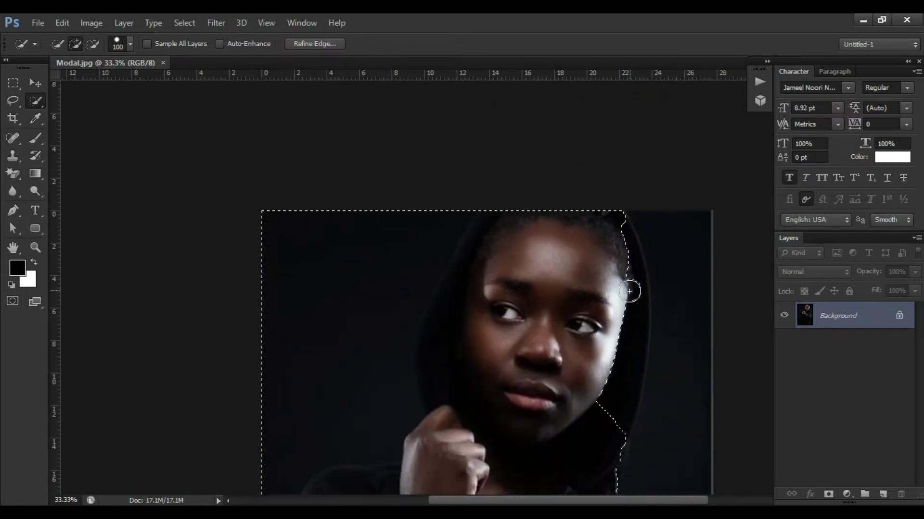
pyautogui.moveTo(626, 251); pyautogui.dragTo(618, 330)
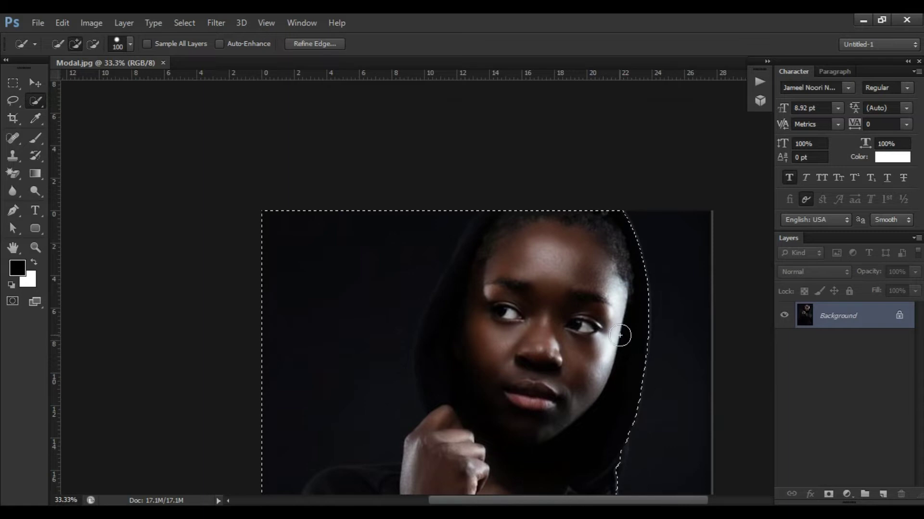
pyautogui.scroll(-2, 619, 337)
# Step: Subtract the top-left and left-side background, extending the edge from fist to cheek
pyautogui.moveTo(382, 177); pyautogui.dragTo(365, 216)
pyautogui.click(358, 251)
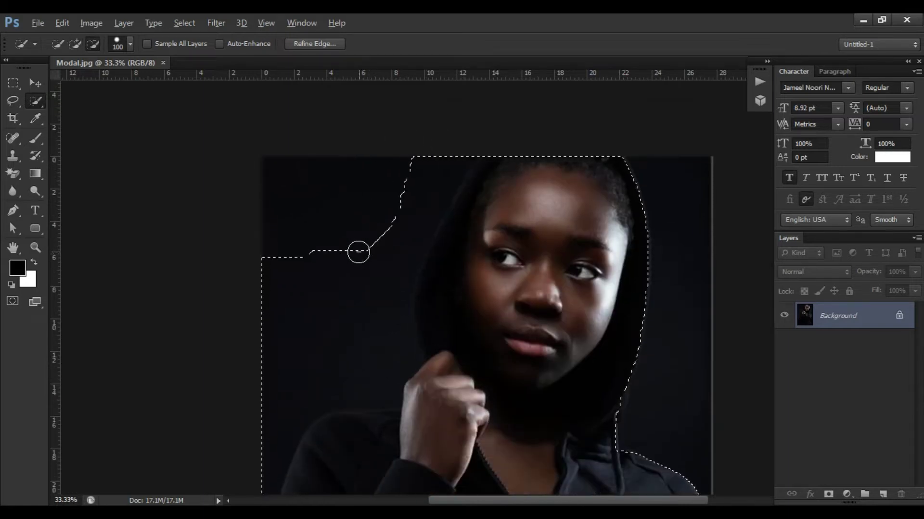
pyautogui.moveTo(274, 233)
pyautogui.mouseDown()
pyautogui.moveTo(330, 345)
pyautogui.moveTo(350, 361)
pyautogui.mouseUp()
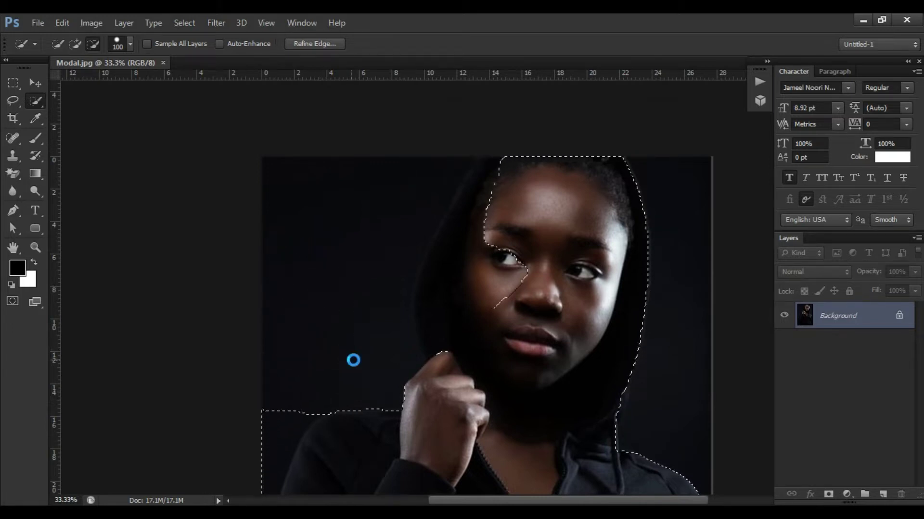
pyautogui.moveTo(438, 394); pyautogui.dragTo(480, 292)
# Step: Fit the selection around the cheek, eye and the hood's top-left outline
pyautogui.click(480, 292)
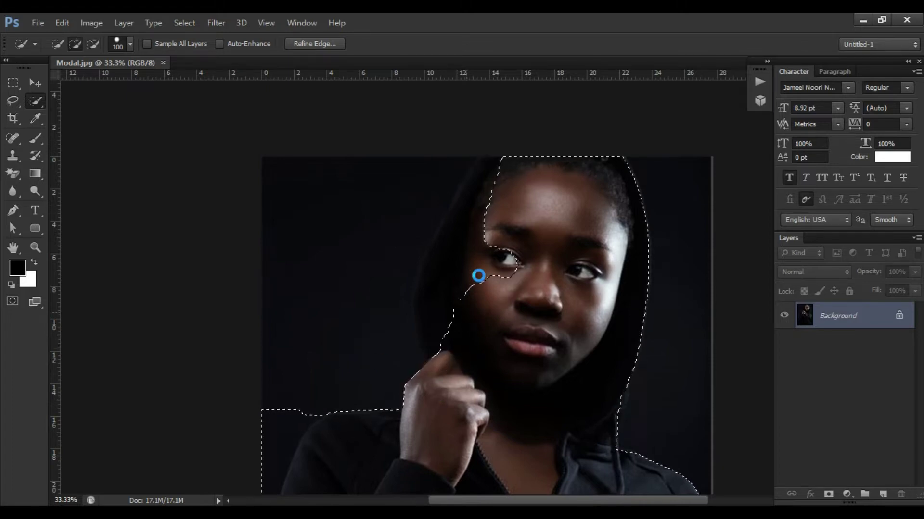
pyautogui.click(475, 259)
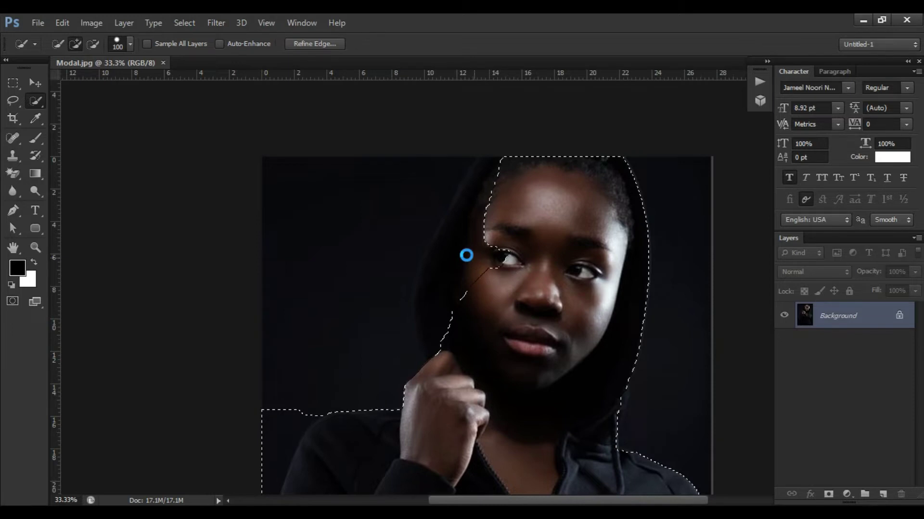
pyautogui.click(466, 255)
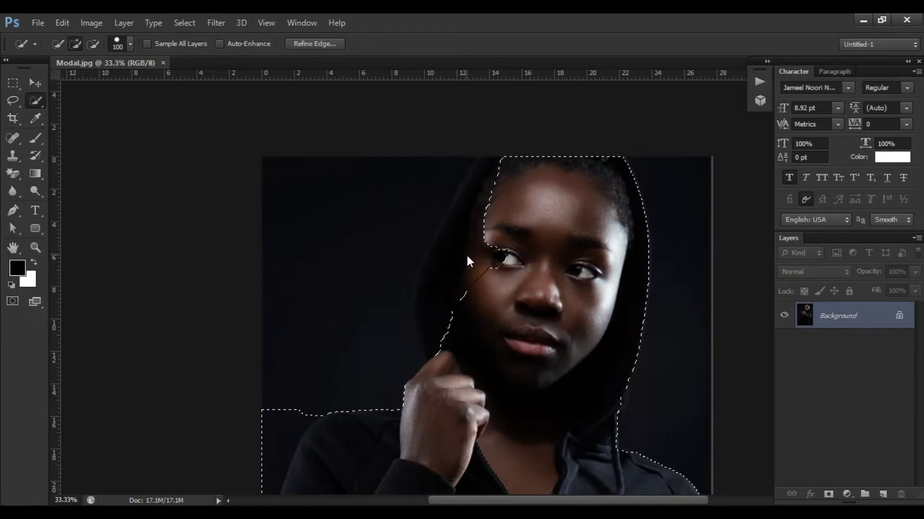
pyautogui.click(483, 195)
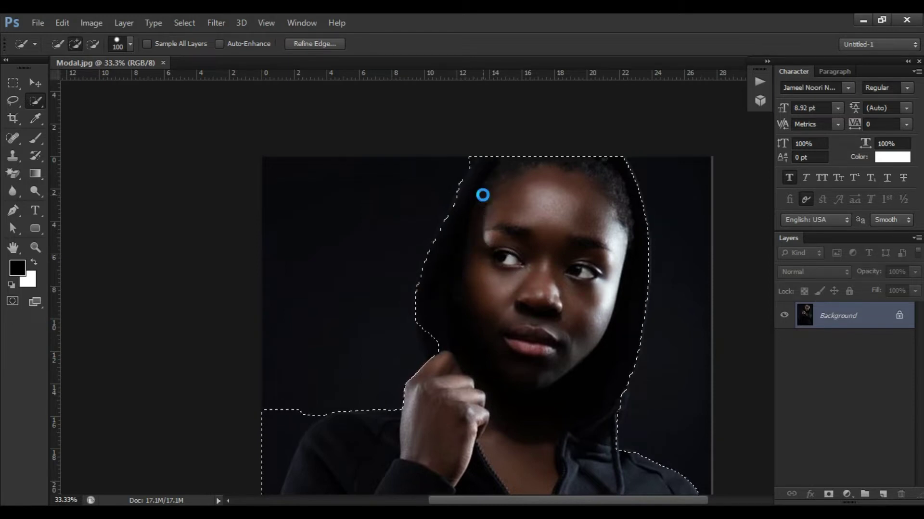
pyautogui.keyDown('alt'); pyautogui.click(463, 151); pyautogui.keyUp('alt')
pyautogui.keyDown('alt'); pyautogui.click(465, 147); pyautogui.keyUp('alt')
# Step: With a smaller brush, subtract the background beside the left shoulder so the edge hugs the hoodie
pyautogui.scroll(-1, 438, 305)
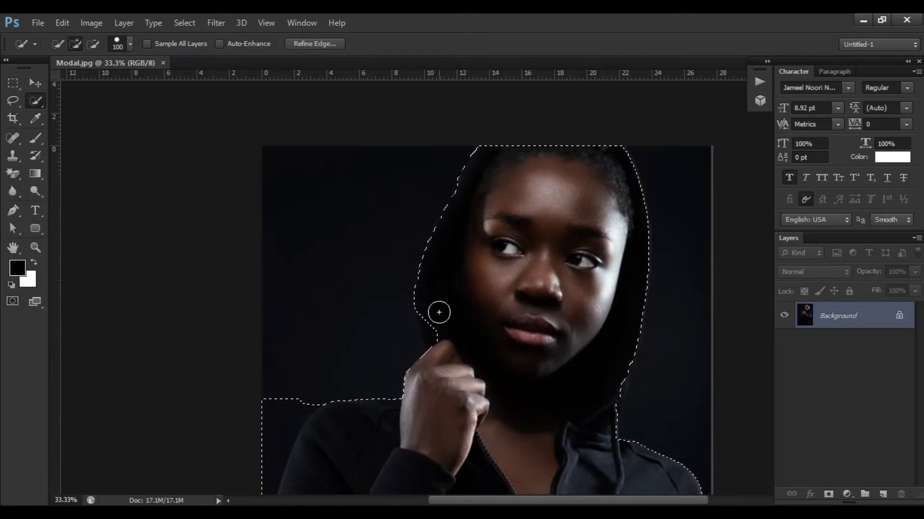
pyautogui.scroll(-5, 439, 311)
pyautogui.scroll(-1, 439, 313)
pyautogui.scroll(-2, 438, 312)
pyautogui.press('[')
pyautogui.press('[')
pyautogui.press('[')
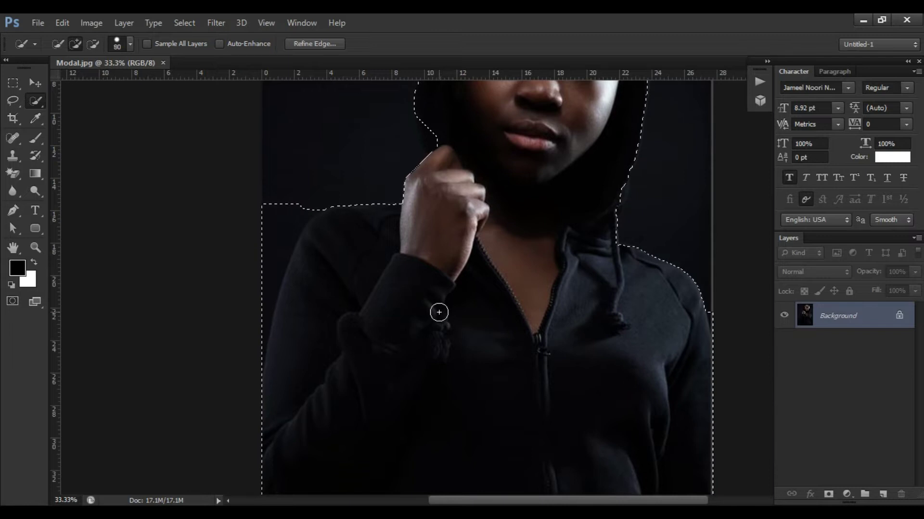
pyautogui.keyDown('alt'); pyautogui.click(268, 206); pyautogui.keyUp('alt')
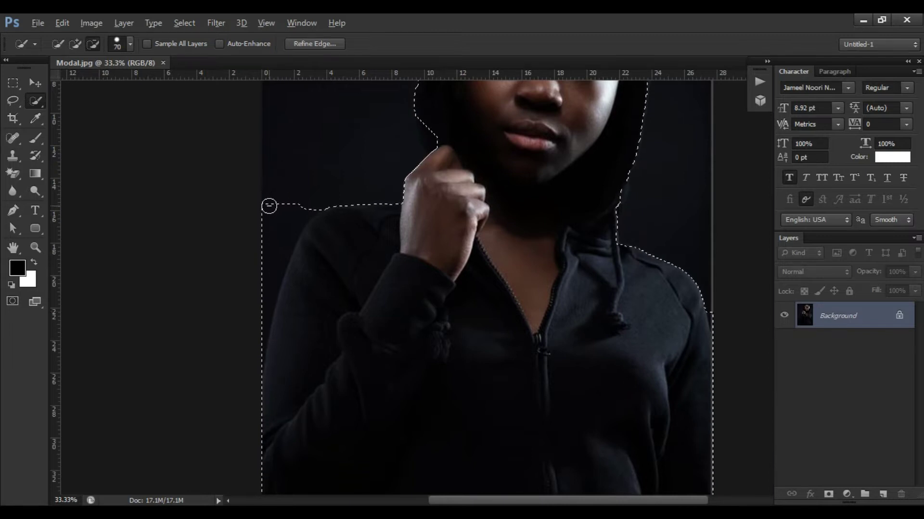
pyautogui.moveTo(259, 218); pyautogui.dragTo(261, 259)
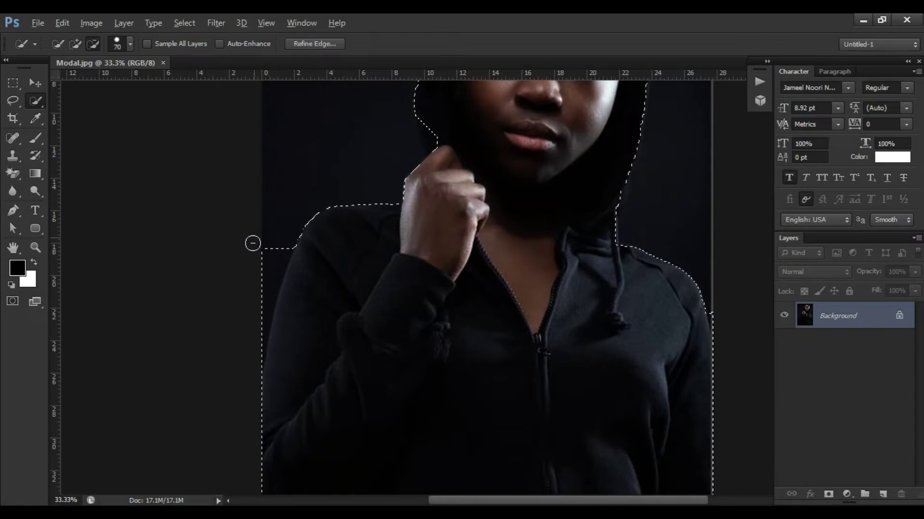
pyautogui.moveTo(262, 259); pyautogui.dragTo(264, 264)
pyautogui.click(264, 275)
pyautogui.keyDown('alt'); pyautogui.click(260, 291); pyautogui.keyUp('alt')
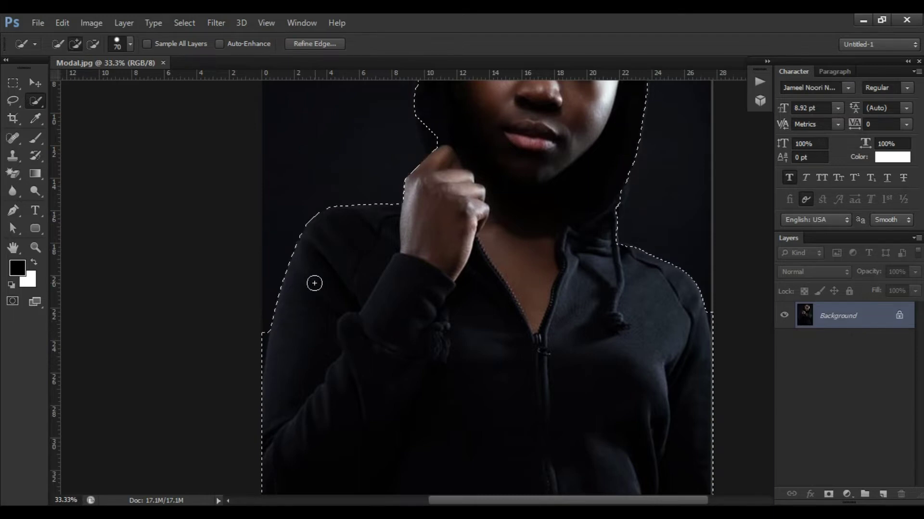
# Step: Review the fully outlined figure and open the Select menu
pyautogui.scroll(-3, 314, 283)
pyautogui.scroll(-1, 314, 284)
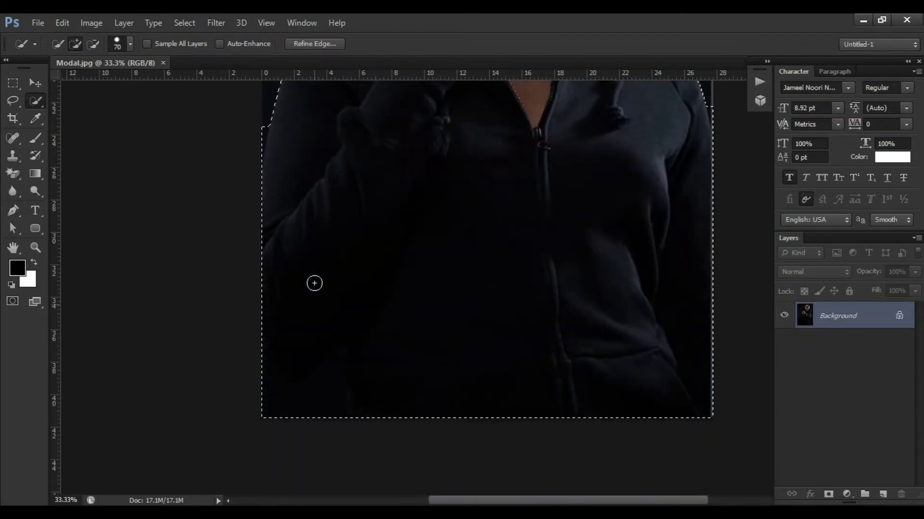
pyautogui.scroll(10, 314, 283)
pyautogui.scroll(-3, 314, 283)
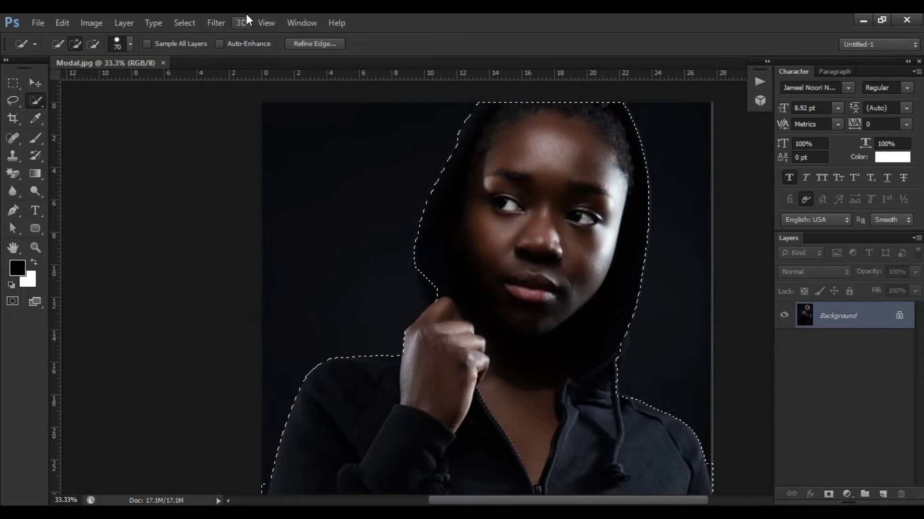
pyautogui.click(181, 24)
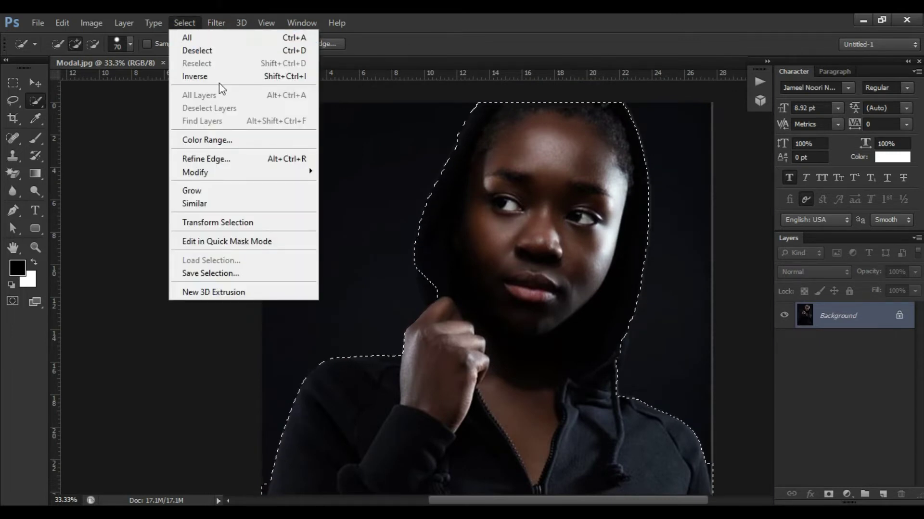
pyautogui.moveTo(216, 172)
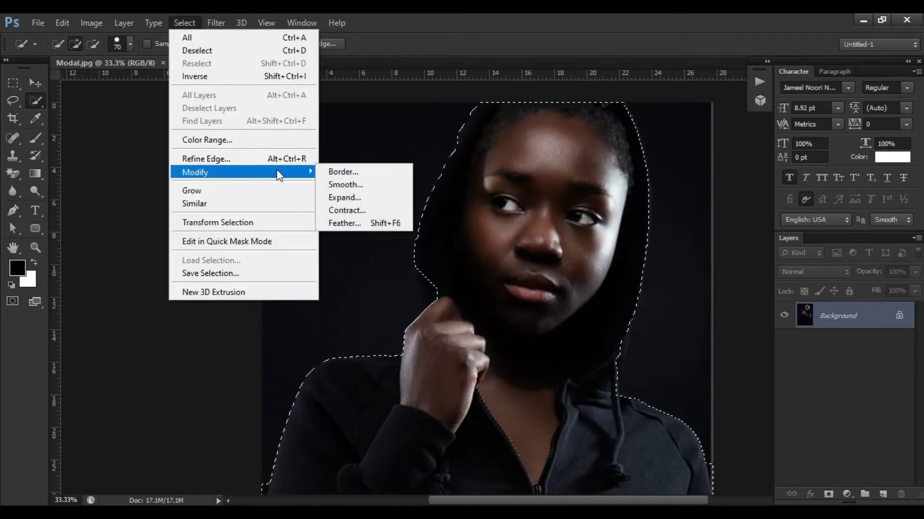
# Step: Smooth the selection with a 5-pixel radius
pyautogui.click(353, 188)
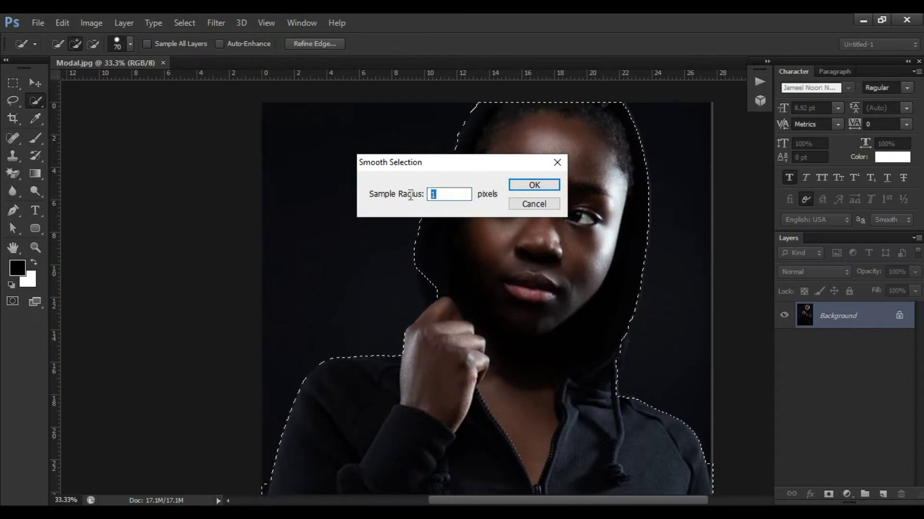
pyautogui.write('5')
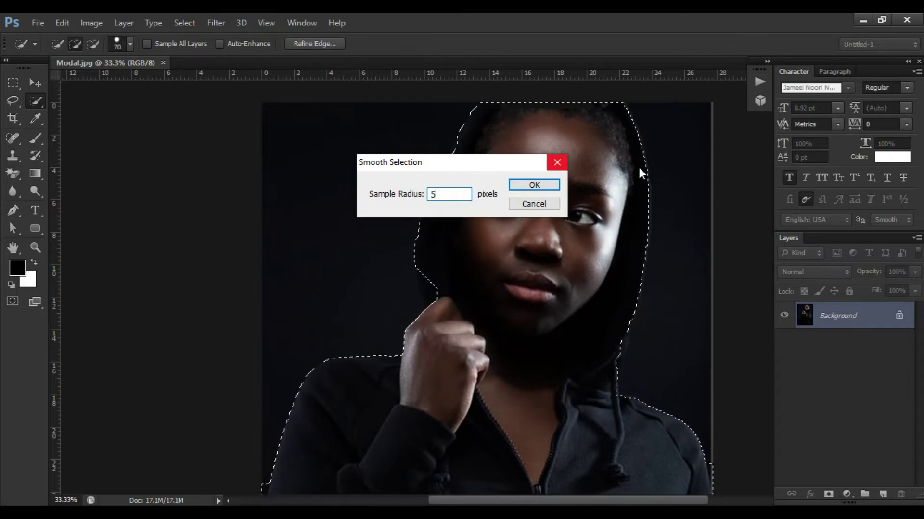
pyautogui.click(549, 186)
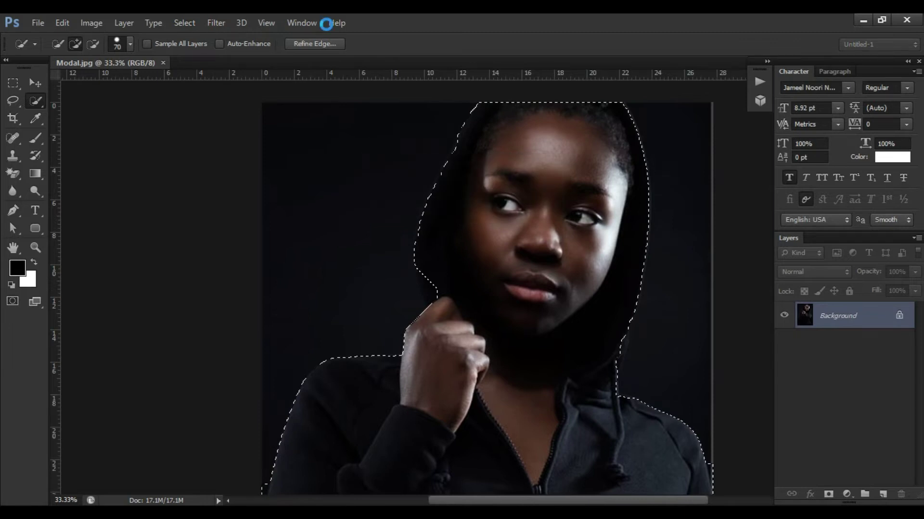
# Step: Contract the selection by 1 pixel
pyautogui.click(191, 22)
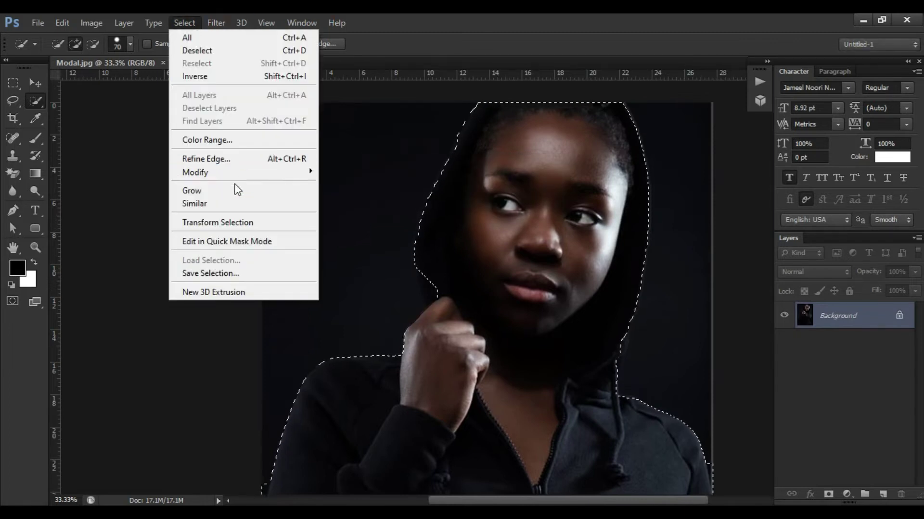
pyautogui.moveTo(216, 172)
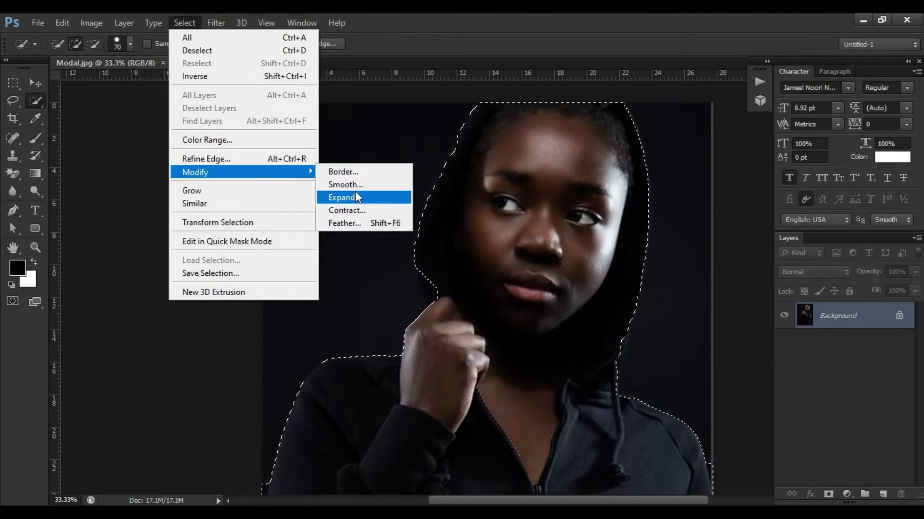
pyautogui.click(356, 209)
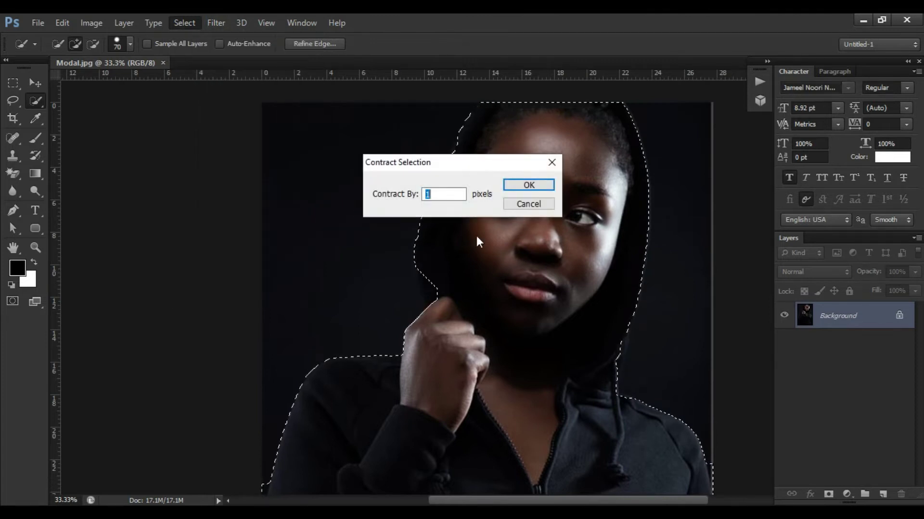
pyautogui.click(529, 186)
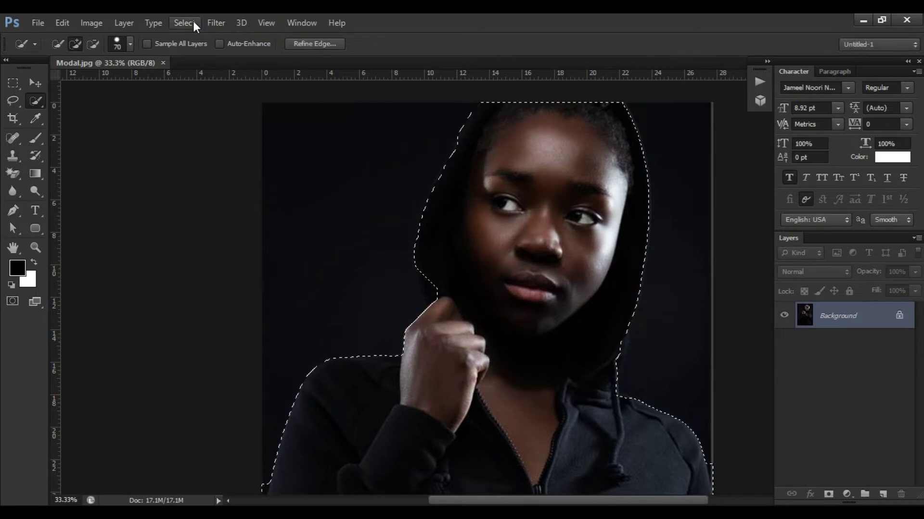
# Step: Feather the selection by 5 pixels
pyautogui.click(192, 21)
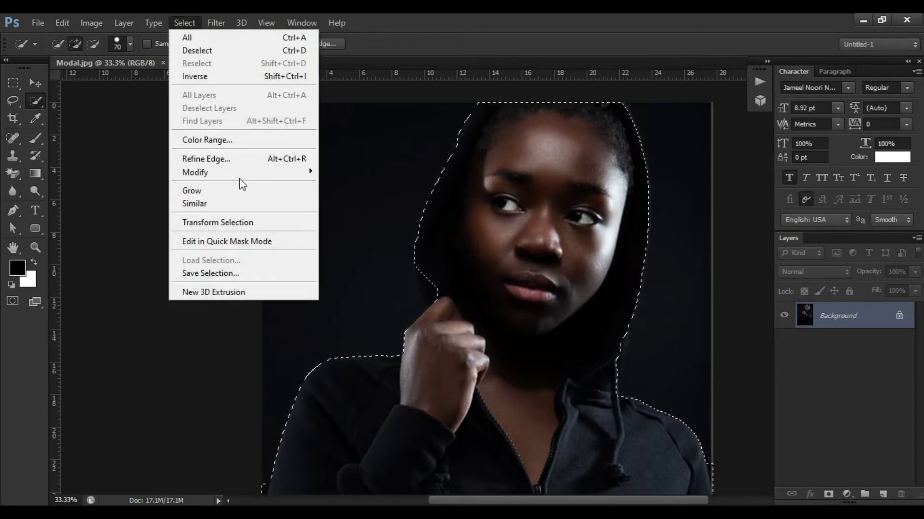
pyautogui.moveTo(217, 172)
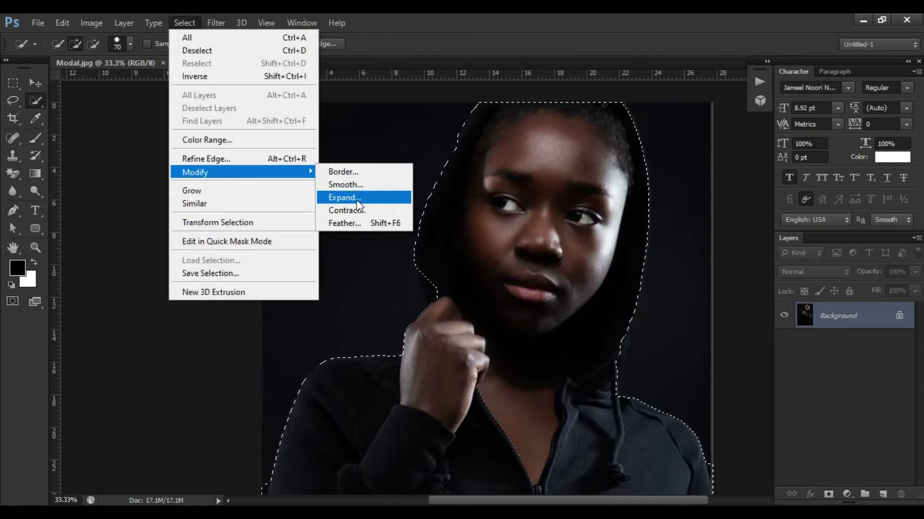
pyautogui.click(362, 224)
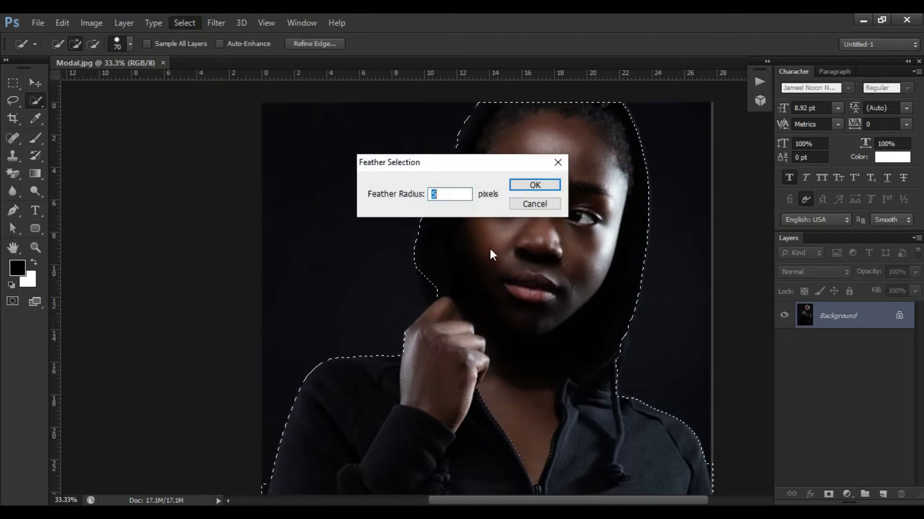
pyautogui.click(524, 189)
# Step: Copy the feathered selection of the woman onto a new Layer 1 with Ctrl+J
pyautogui.scroll(-3, 541, 262)
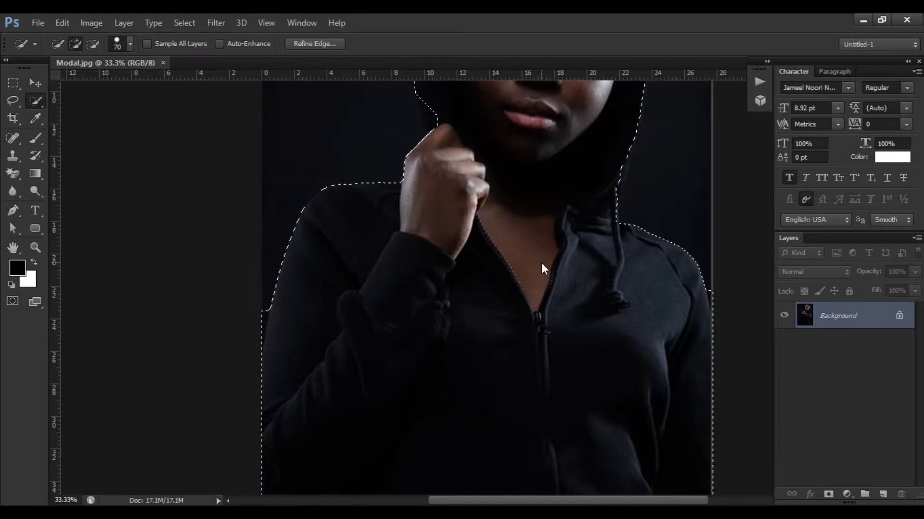
pyautogui.scroll(-4, 541, 262)
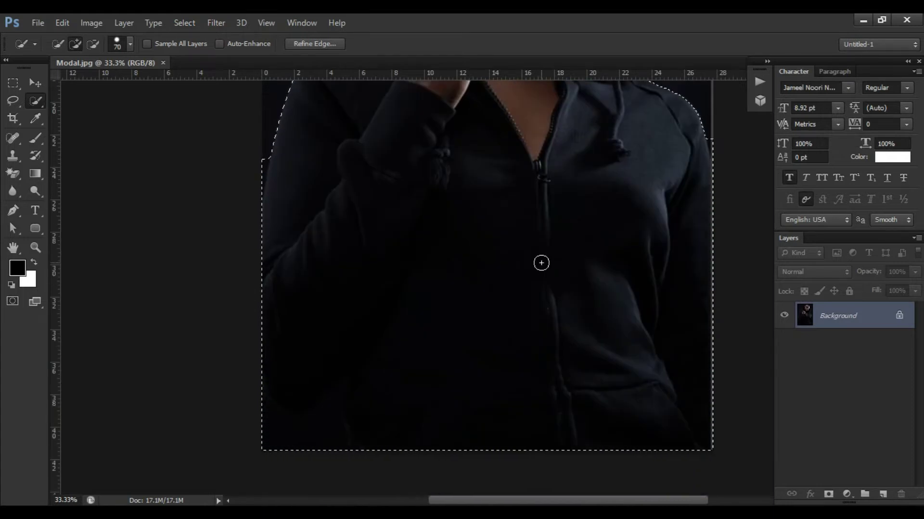
pyautogui.scroll(1, 541, 263)
pyautogui.scroll(2, 541, 263)
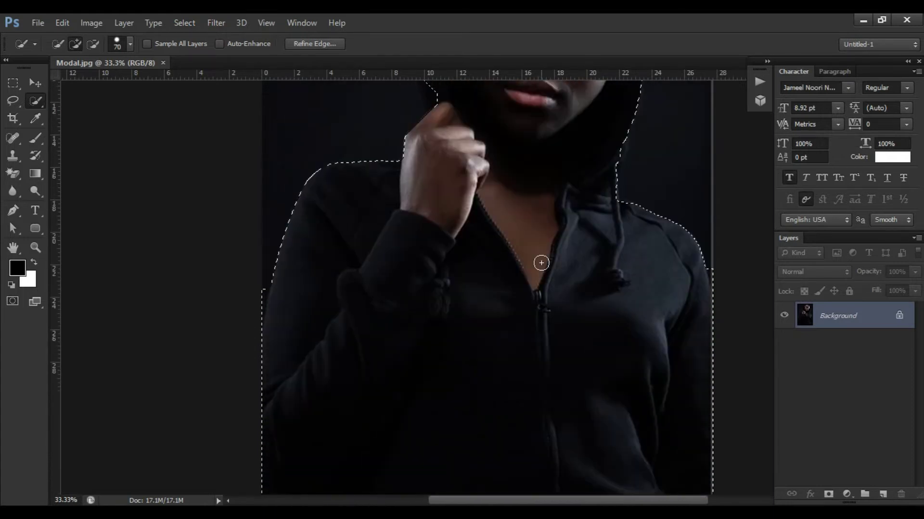
pyautogui.scroll(1, 541, 263)
pyautogui.scroll(1, 541, 268)
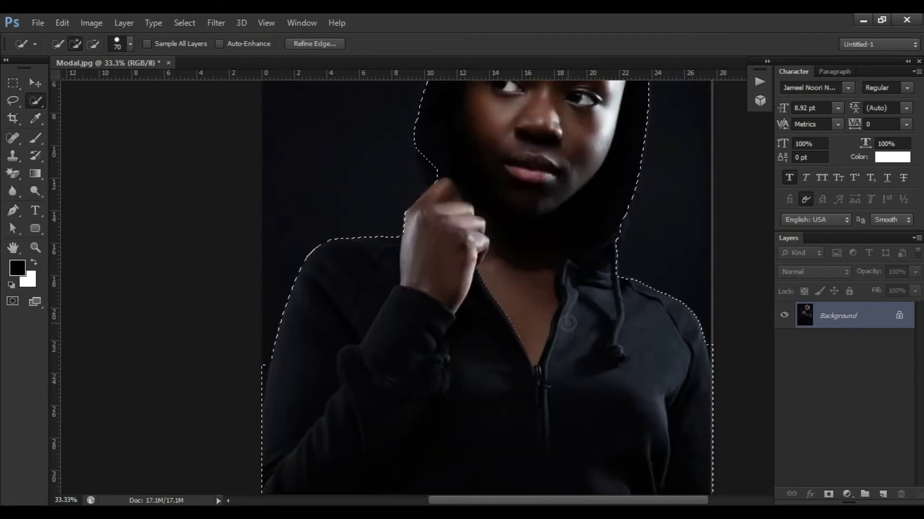
pyautogui.hotkey('ctrl', 'j')
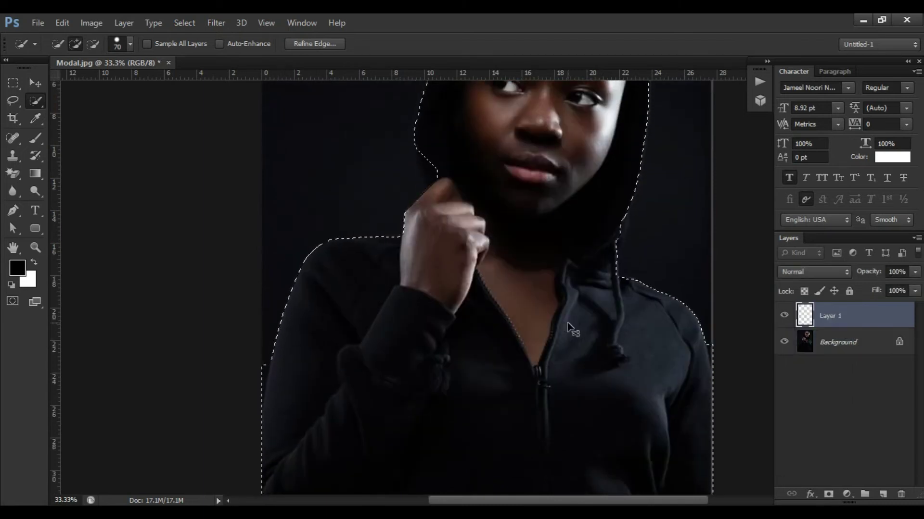
pyautogui.scroll(2, 567, 323)
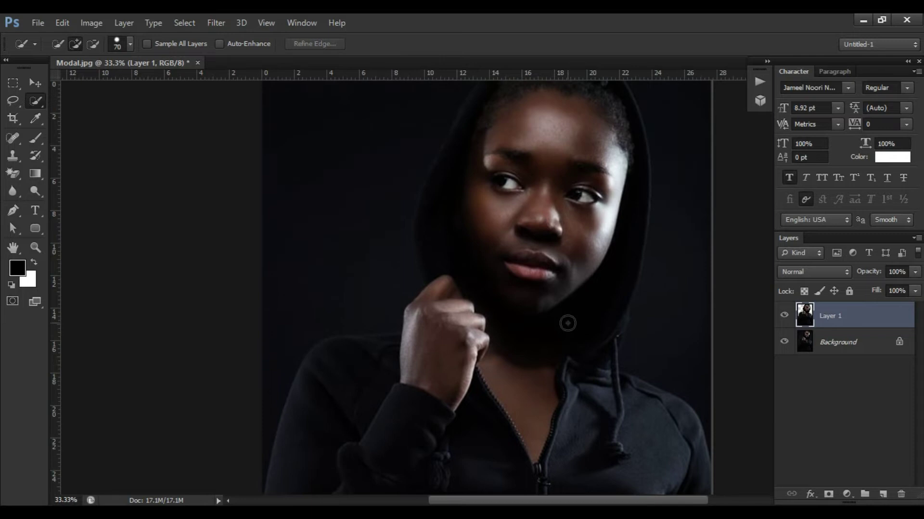
pyautogui.scroll(2, 568, 323)
pyautogui.scroll(1, 568, 323)
pyautogui.scroll(-1, 567, 323)
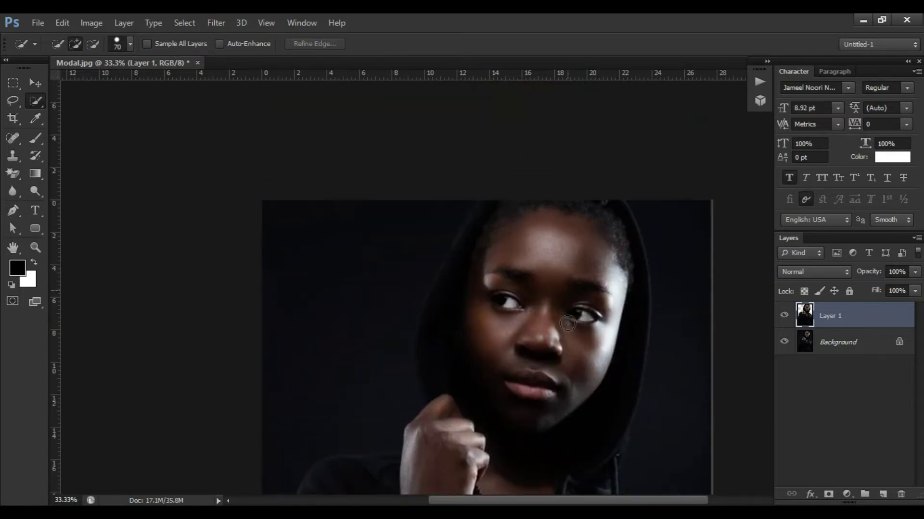
pyautogui.scroll(-3, 568, 323)
pyautogui.scroll(-2, 567, 323)
pyautogui.scroll(-1, 567, 322)
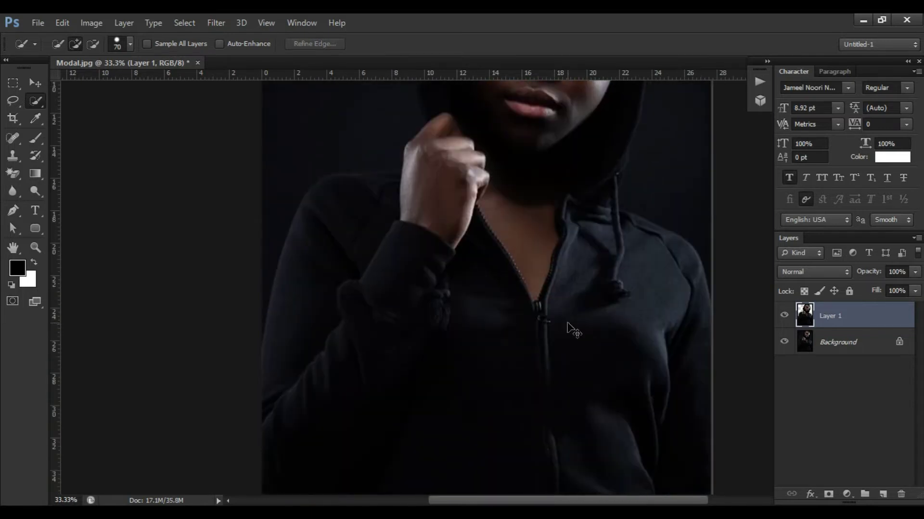
# Step: Add a Black & White 1 adjustment layer with default settings above Layer 1
pyautogui.click(125, 21)
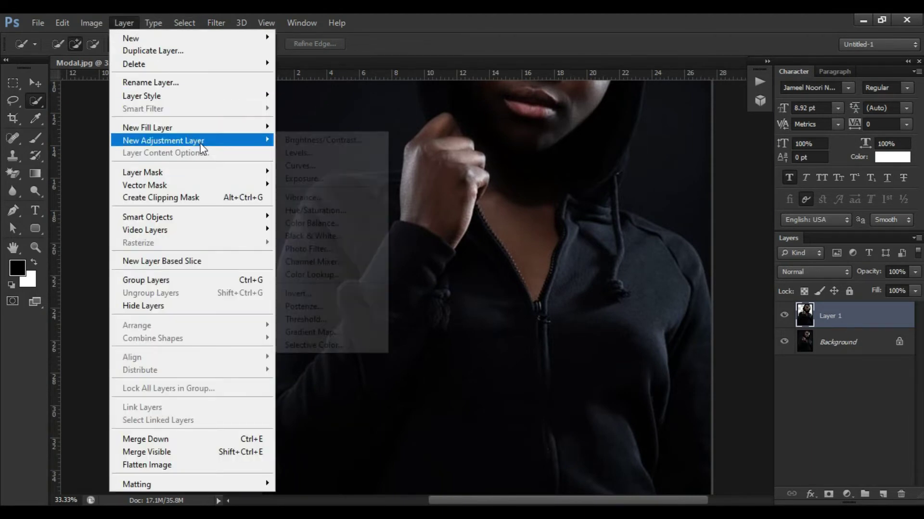
pyautogui.moveTo(163, 140)
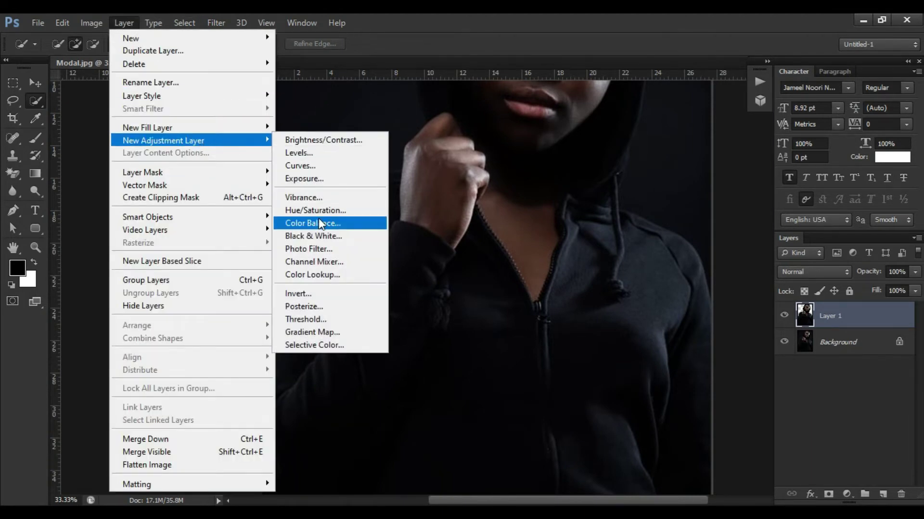
pyautogui.click(320, 235)
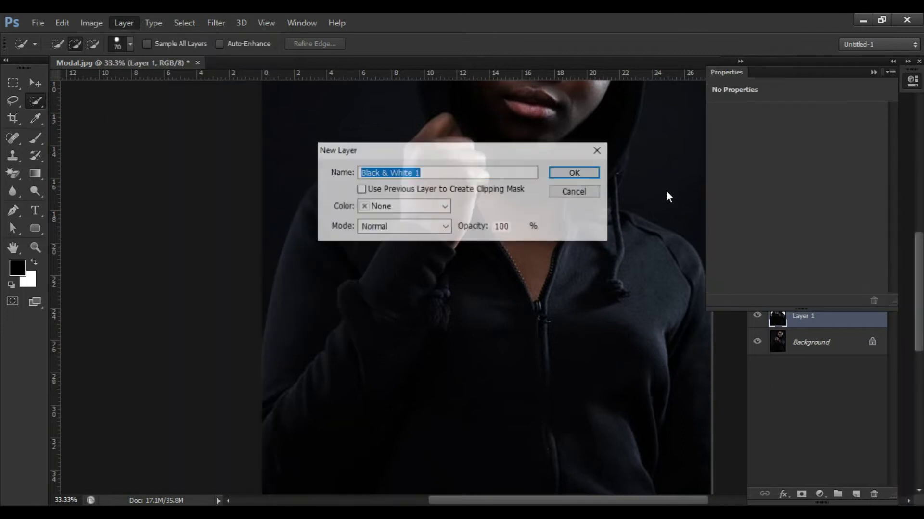
pyautogui.click(576, 174)
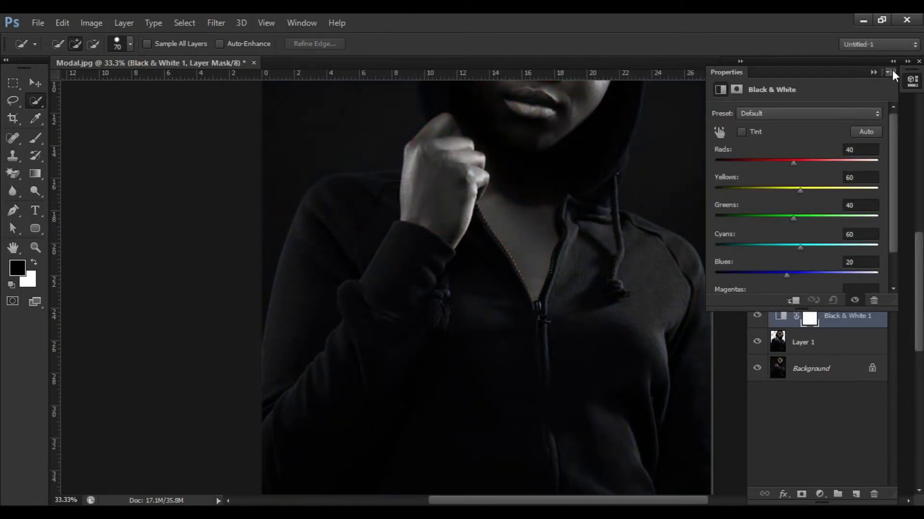
pyautogui.click(873, 72)
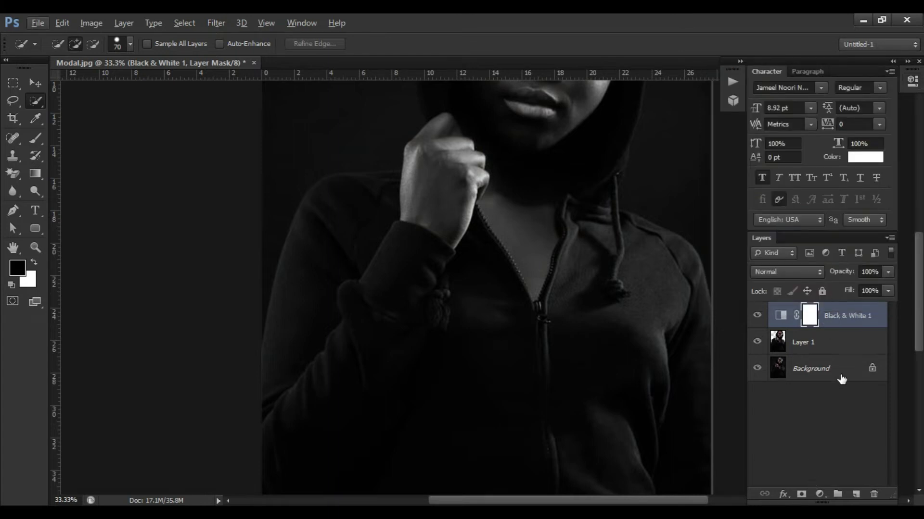
# Step: Clip Black & White 1 to Layer 1 and set it to Color blend mode at 50% opacity
pyautogui.rightClick(843, 320)
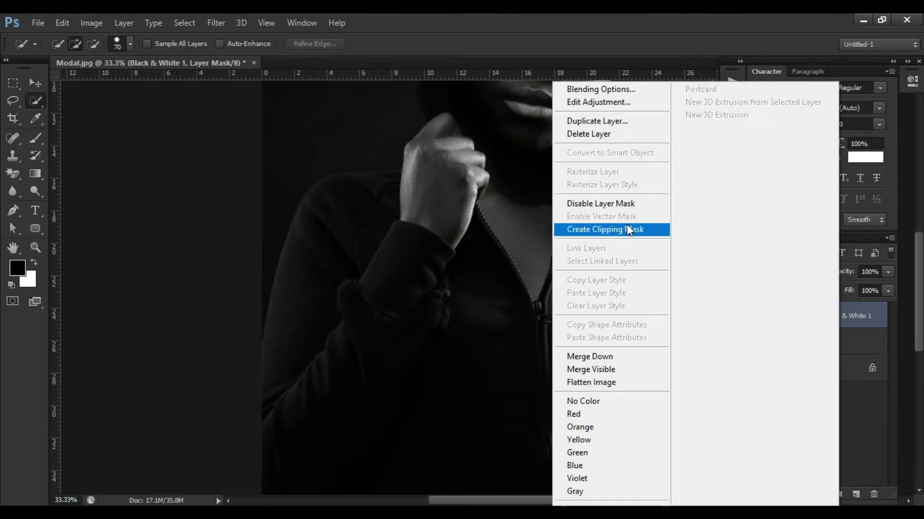
pyautogui.click(628, 230)
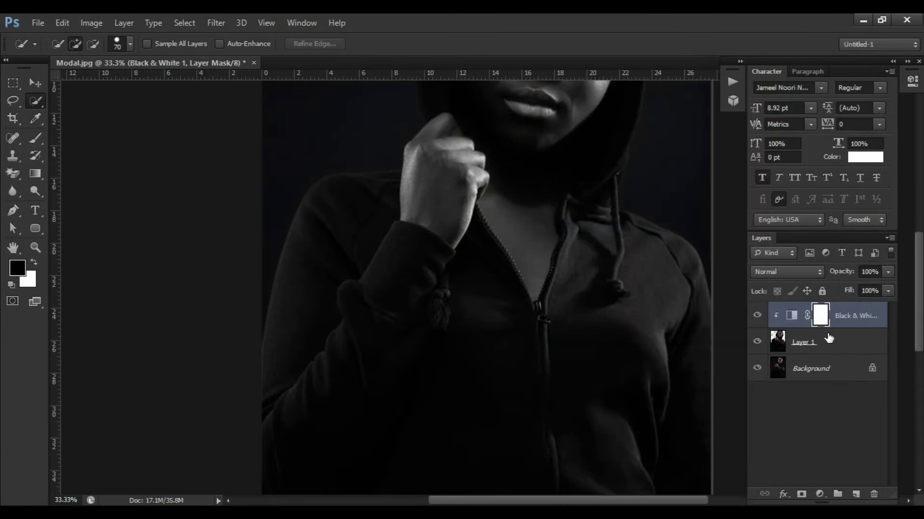
pyautogui.click(803, 272)
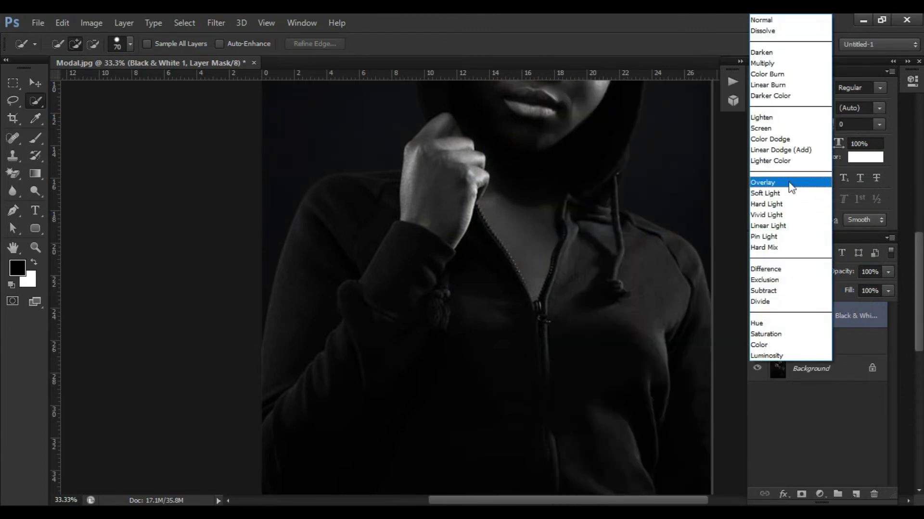
pyautogui.click(772, 75)
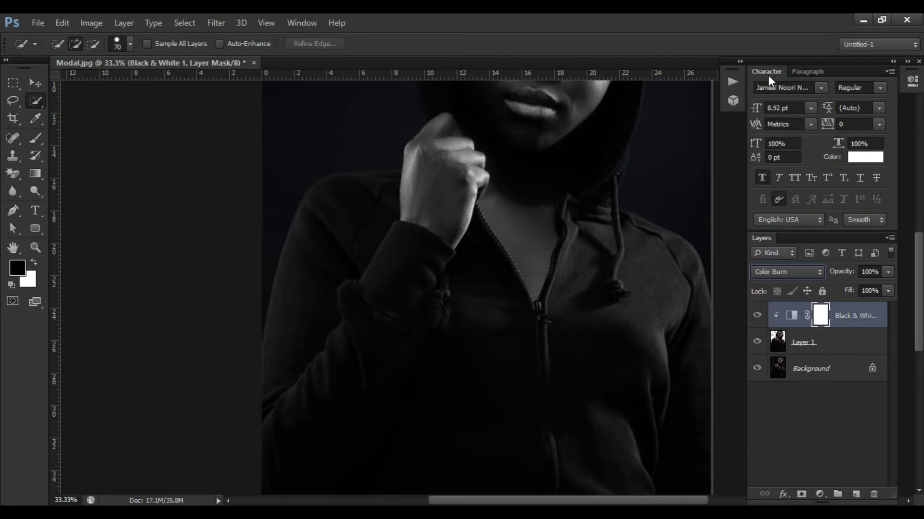
pyautogui.click(788, 272)
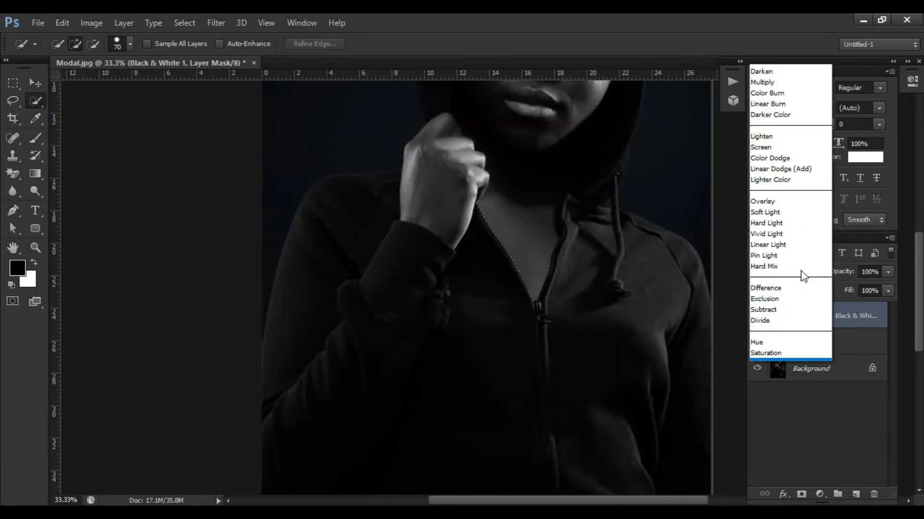
pyautogui.click(787, 343)
pyautogui.click(888, 273)
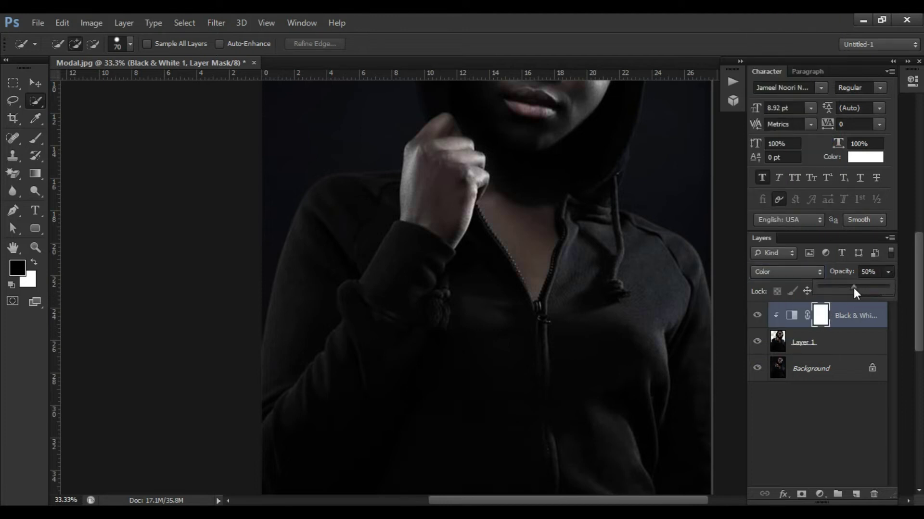
pyautogui.scroll(5, 593, 327)
pyautogui.scroll(1, 592, 328)
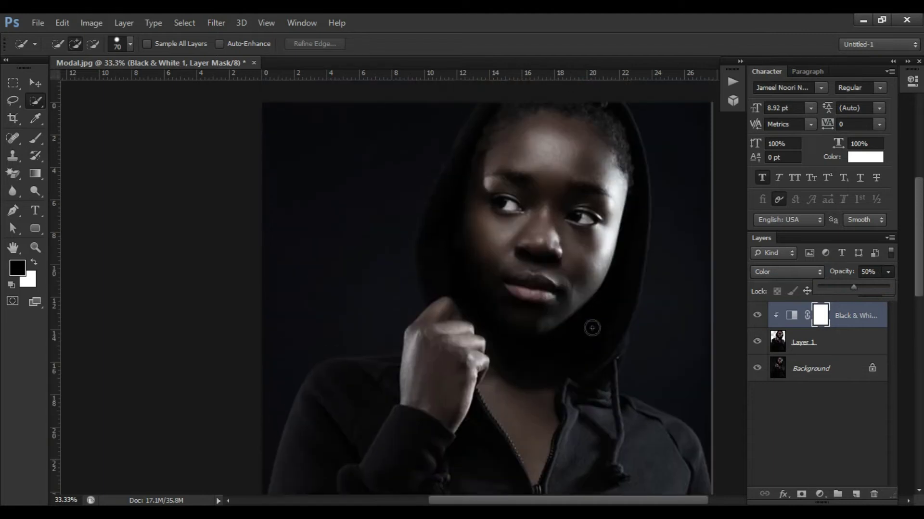
pyautogui.press('v')
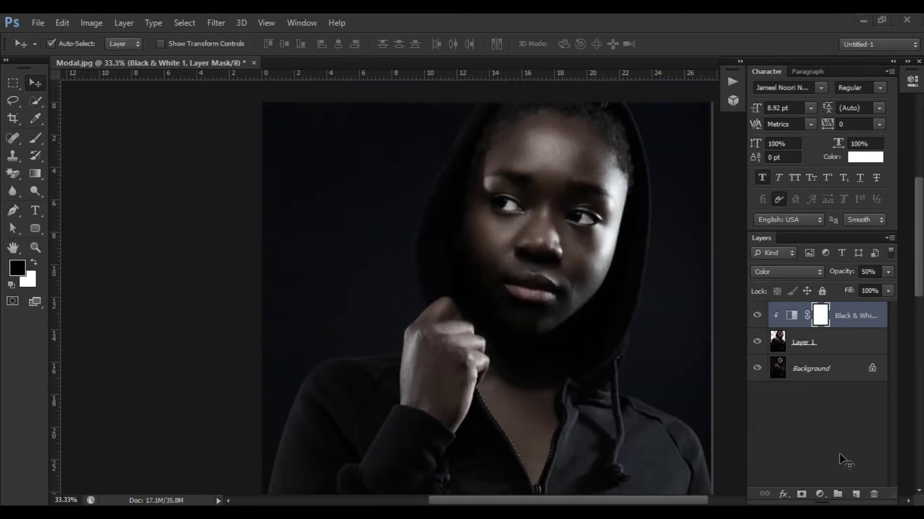
# Step: Add a Solid Color fill layer, Color Fill 1, in ff0000 red
pyautogui.click(820, 495)
pyautogui.click(835, 202)
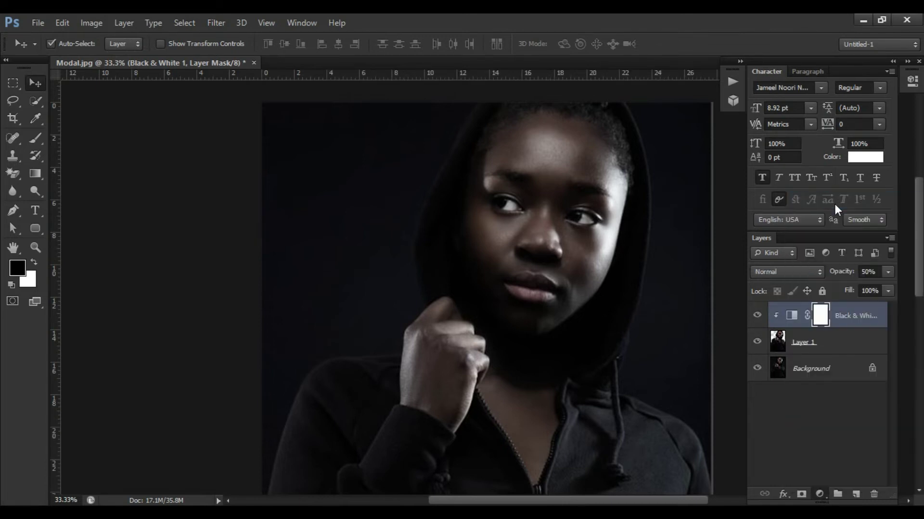
pyautogui.click(822, 340)
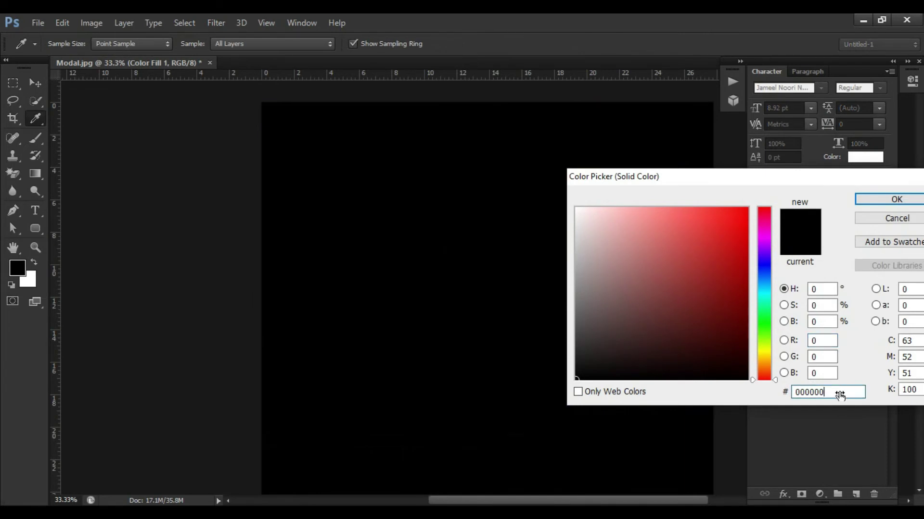
pyautogui.write('ff')
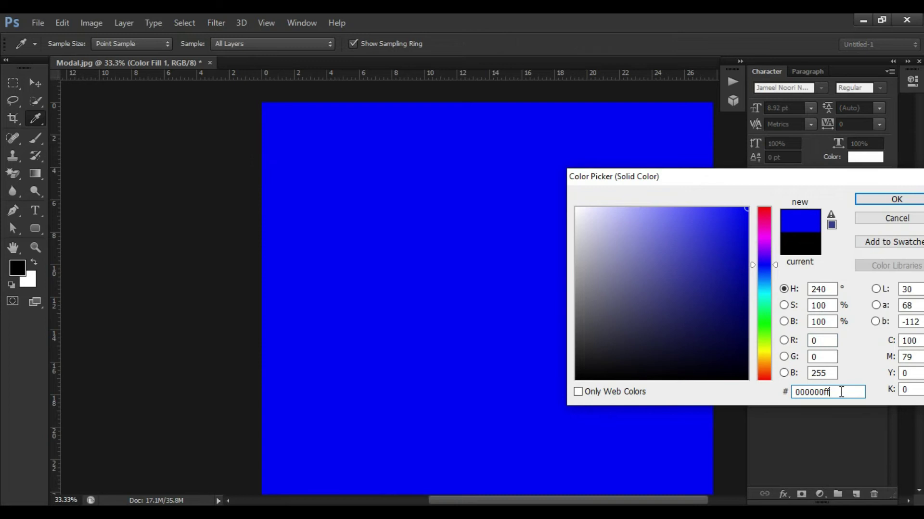
pyautogui.press('BackSpace')
pyautogui.press('BackSpace')
pyautogui.press('BackSpace')
pyautogui.press('BackSpace')
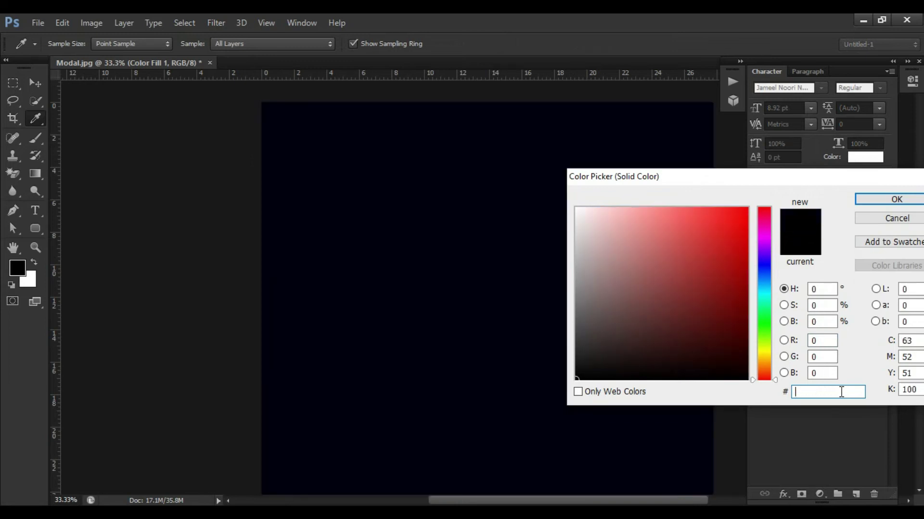
pyautogui.write('ff0000')
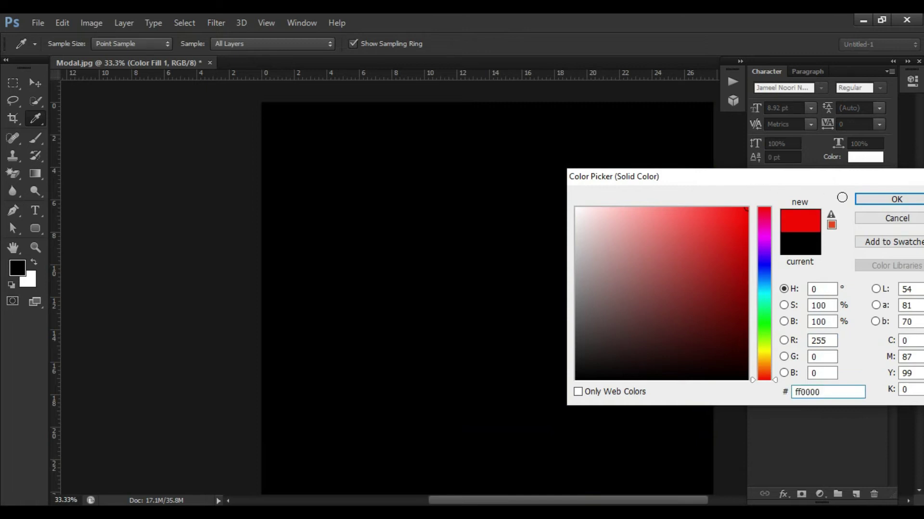
pyautogui.click(831, 224)
pyautogui.click(896, 199)
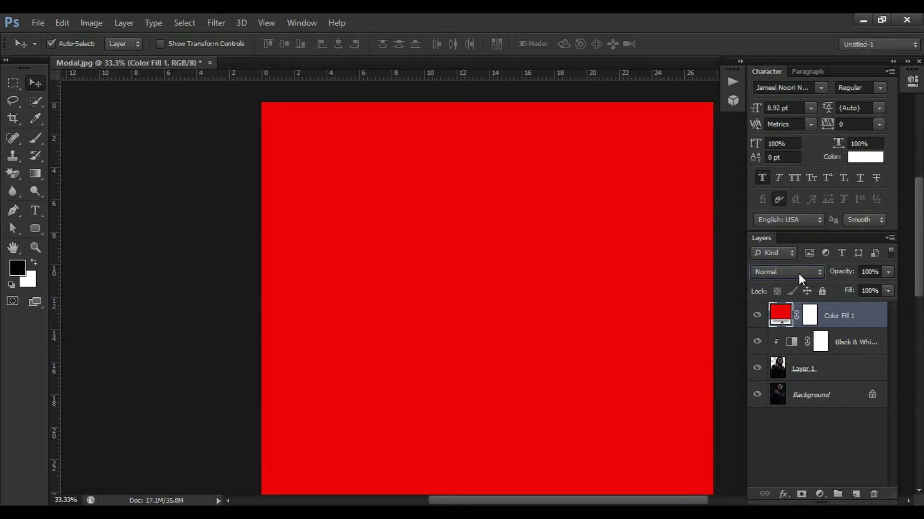
# Step: Open Color Fill 1's blend mode list after checking the tutorial's next step
pyautogui.click(799, 273)
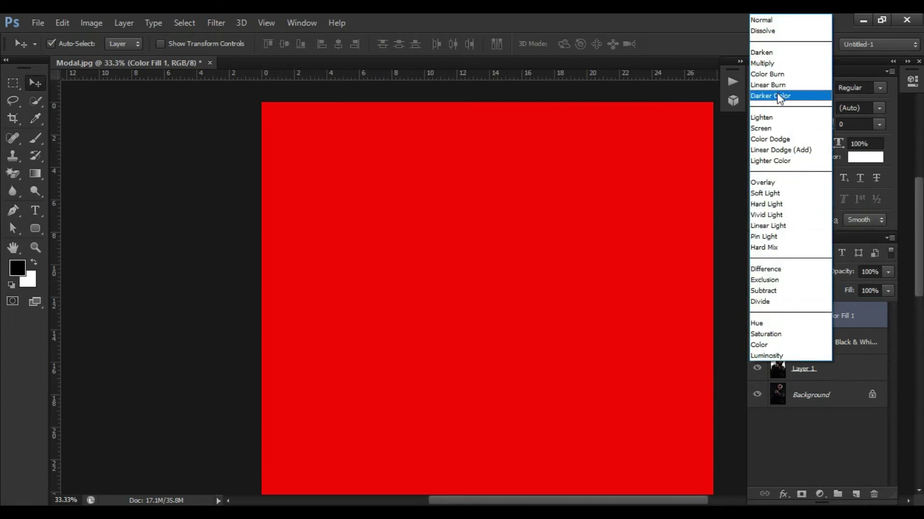
pyautogui.hotkey('alt', 'Tab')
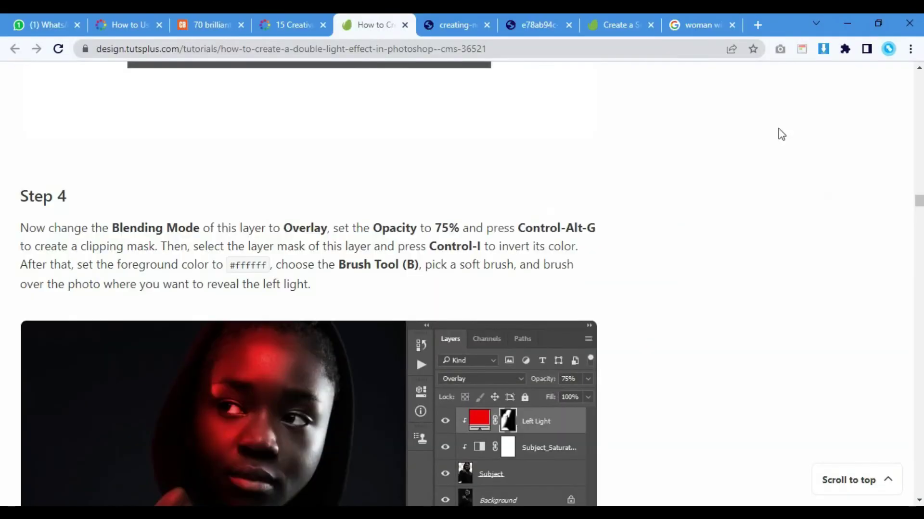
pyautogui.hotkey('alt', 'Tab')
pyautogui.click(784, 270)
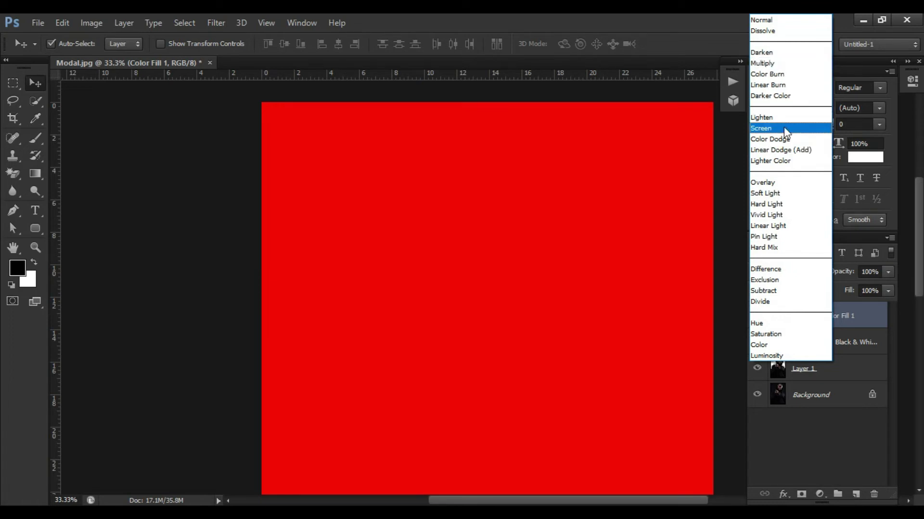
# Step: Set Color Fill 1 to Overlay at 75% opacity and clip it to the portrait layers
pyautogui.click(782, 183)
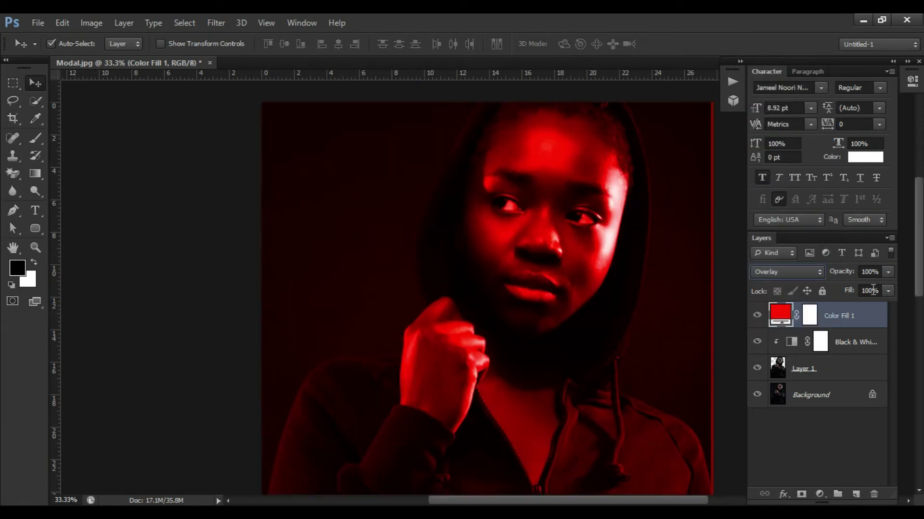
pyautogui.click(888, 270)
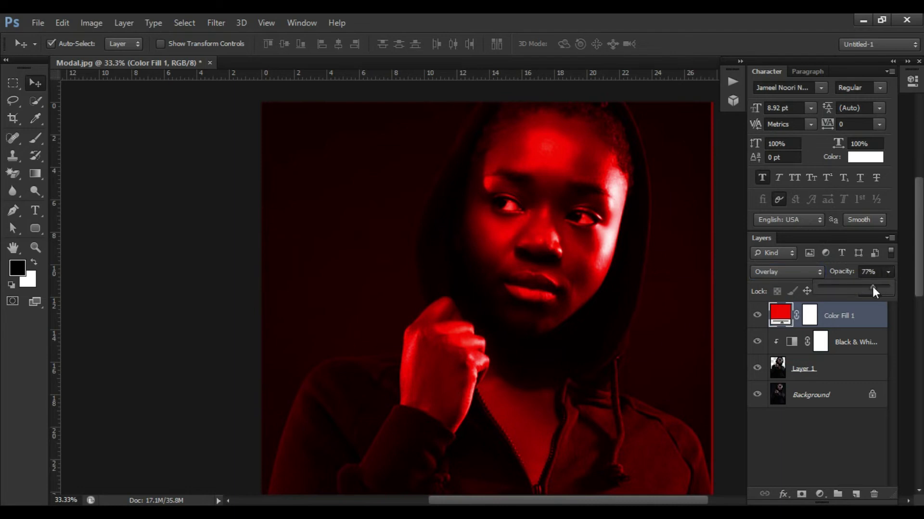
pyautogui.moveTo(872, 287); pyautogui.dragTo(872, 287)
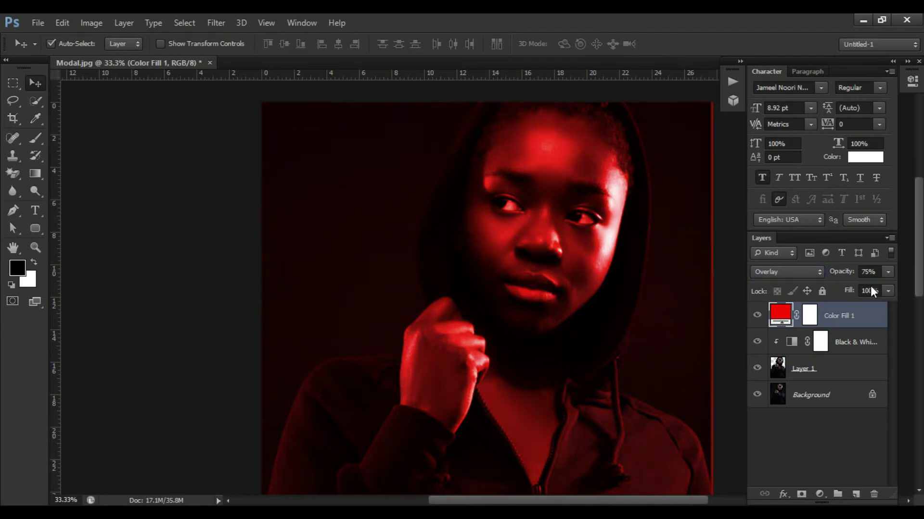
pyautogui.rightClick(852, 314)
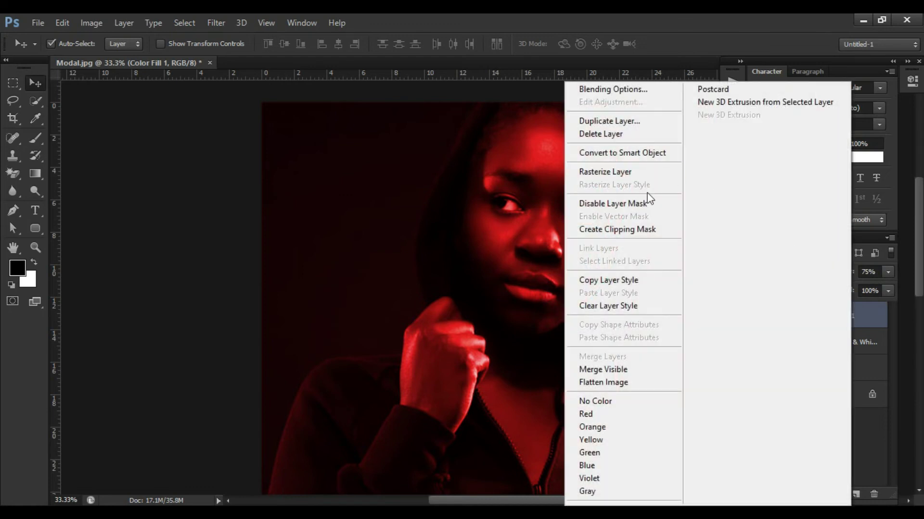
pyautogui.click(627, 228)
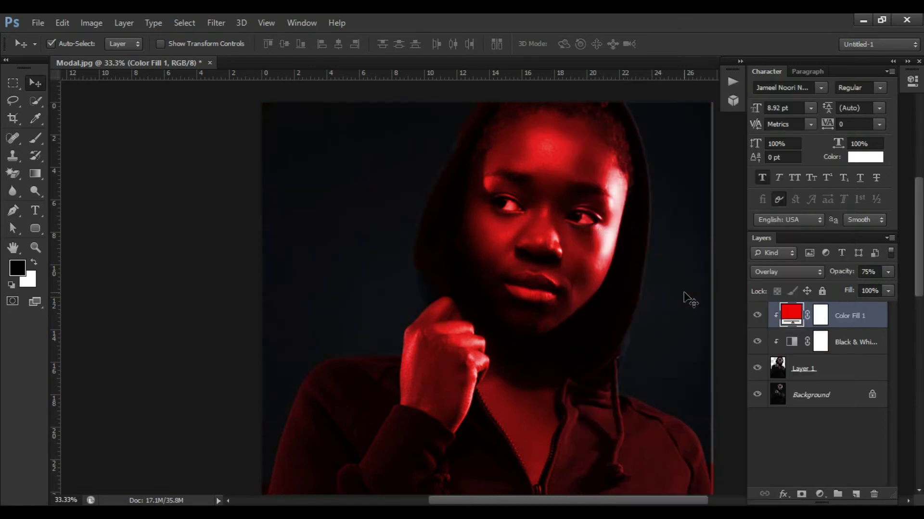
# Step: Invert Color Fill 1's mask to black and set up a 0%-hardness soft brush
pyautogui.click(820, 321)
pyautogui.hotkey('ctrl', 'i')
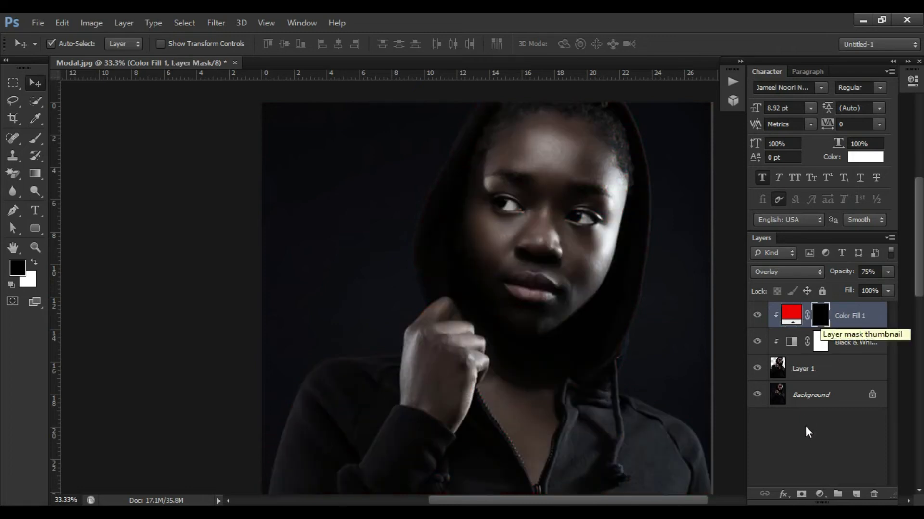
pyautogui.press('b')
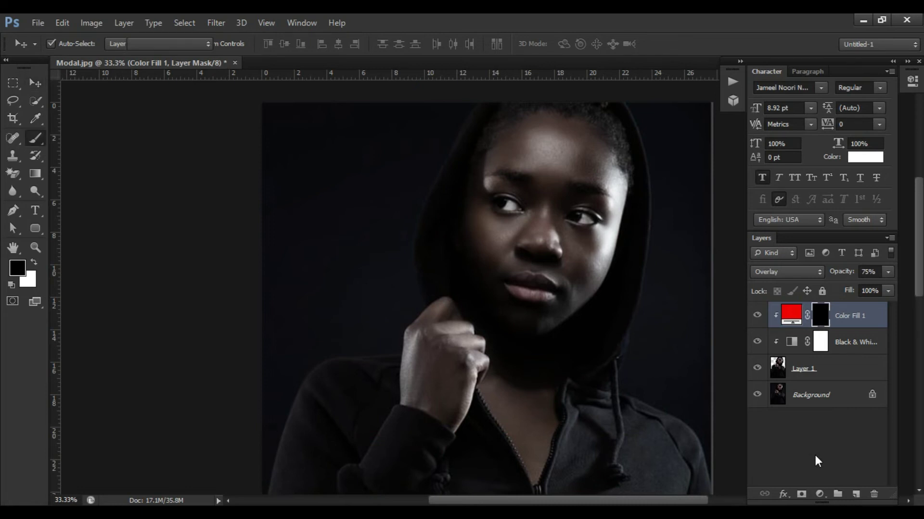
pyautogui.rightClick(482, 206)
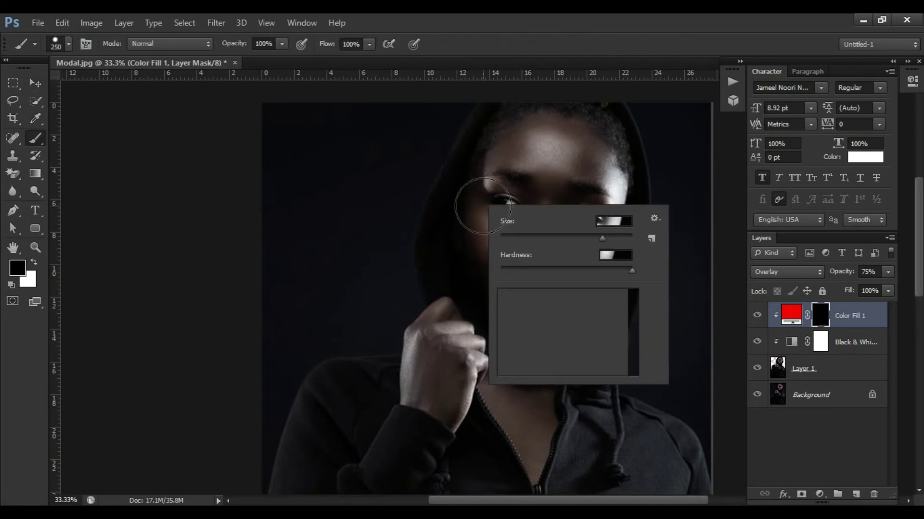
pyautogui.moveTo(569, 268); pyautogui.dragTo(489, 271)
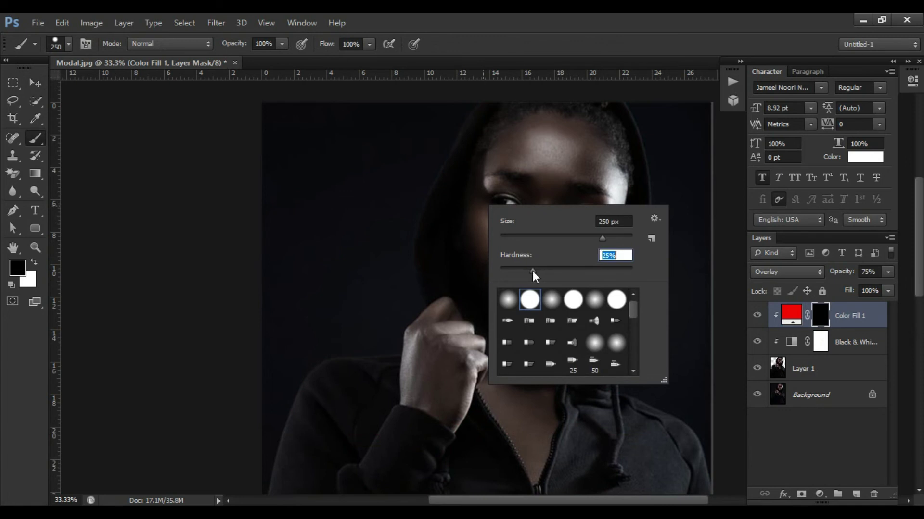
pyautogui.press('Return')
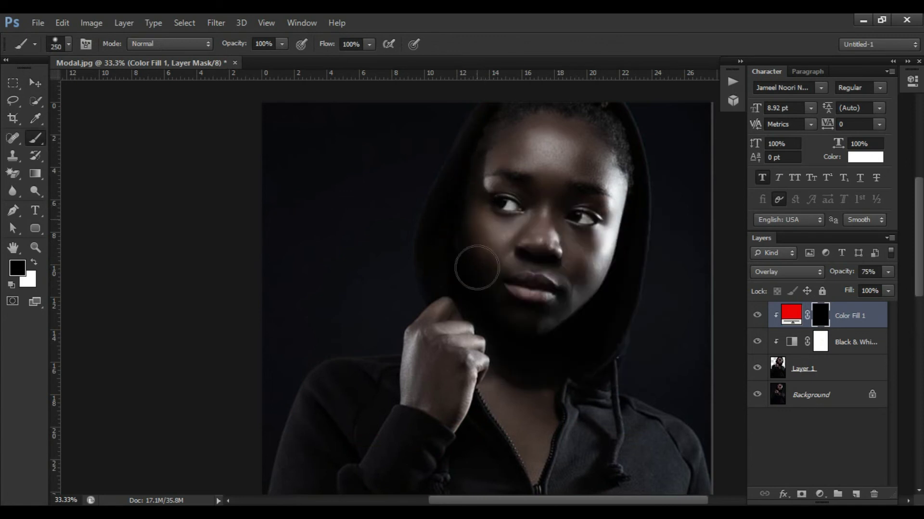
# Step: Paint white at 50% opacity and 60% flow over the left temple, cheek and forehead
pyautogui.press('x')
pyautogui.moveTo(488, 183)
pyautogui.mouseDown()
pyautogui.moveTo(480, 159)
pyautogui.moveTo(466, 181)
pyautogui.moveTo(470, 165)
pyautogui.moveTo(470, 226)
pyautogui.moveTo(491, 127)
pyautogui.moveTo(452, 226)
pyautogui.moveTo(459, 239)
pyautogui.moveTo(495, 154)
pyautogui.moveTo(481, 246)
pyautogui.mouseUp()
pyautogui.click(282, 44)
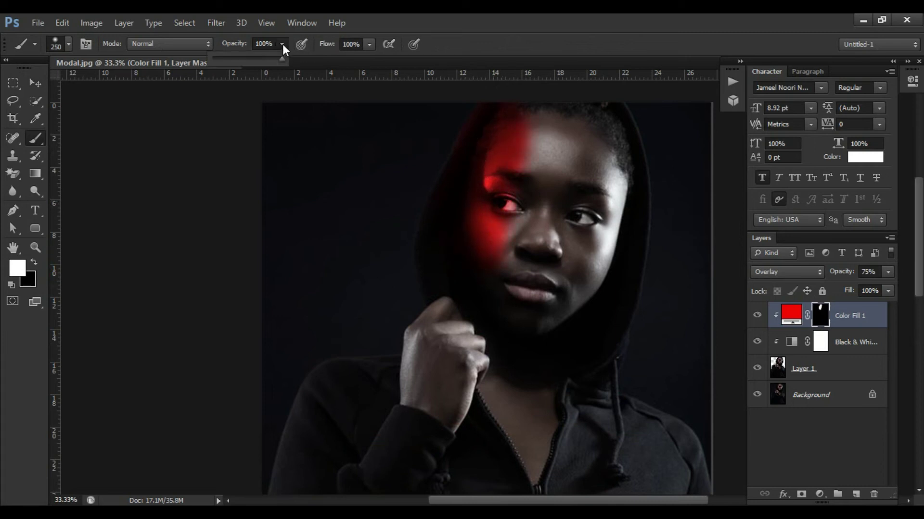
pyautogui.click(253, 57)
pyautogui.click(370, 45)
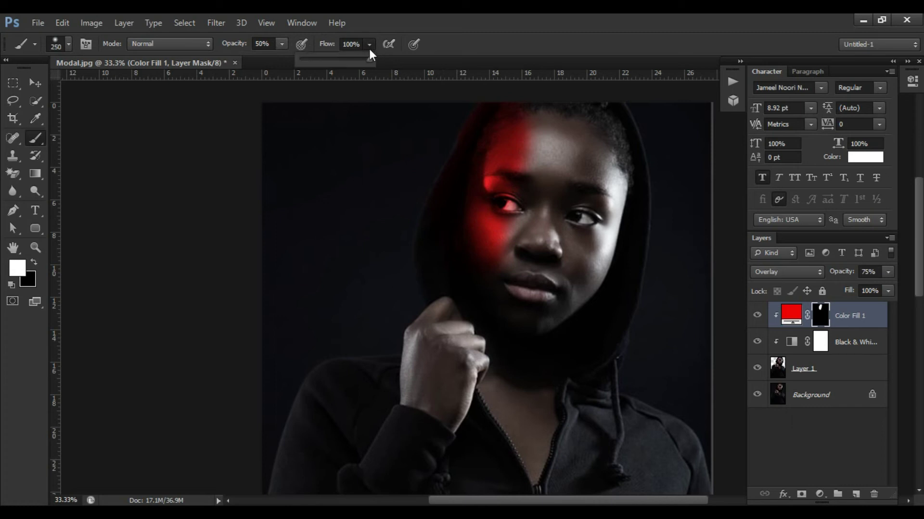
pyautogui.moveTo(348, 60); pyautogui.dragTo(341, 61)
pyautogui.moveTo(495, 123)
pyautogui.mouseDown()
pyautogui.moveTo(494, 240)
pyautogui.moveTo(488, 115)
pyautogui.moveTo(474, 212)
pyautogui.moveTo(488, 231)
pyautogui.moveTo(505, 135)
pyautogui.moveTo(520, 194)
pyautogui.moveTo(500, 213)
pyautogui.mouseUp()
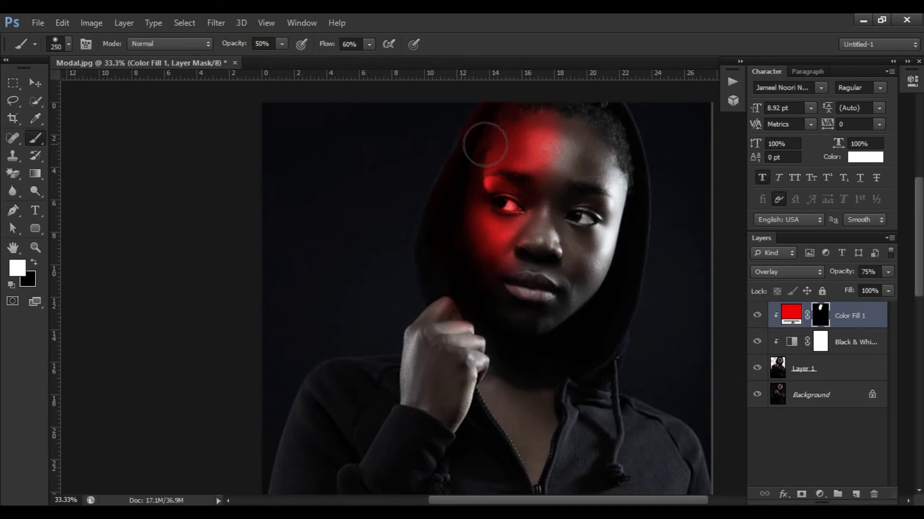
pyautogui.press('v')
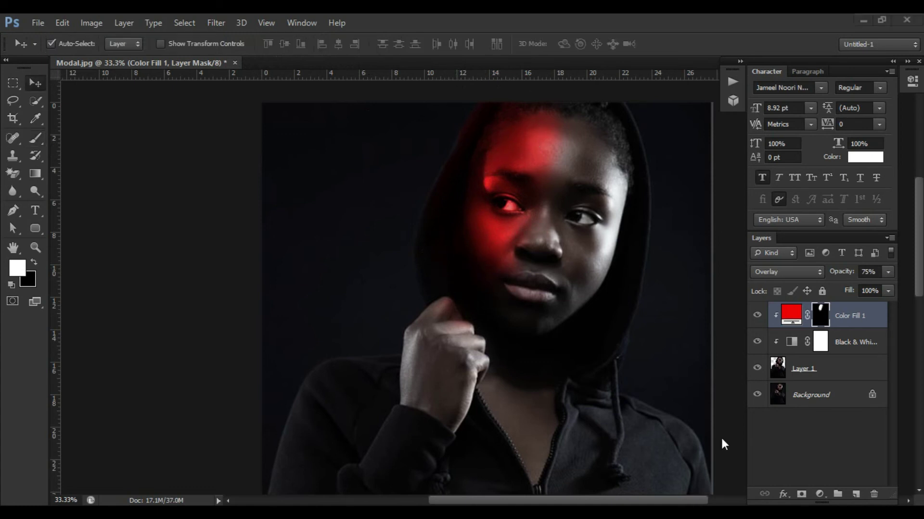
# Step: Add a blue Solid Color fill layer, entering 8000 in the hex field
pyautogui.click(820, 496)
pyautogui.click(816, 204)
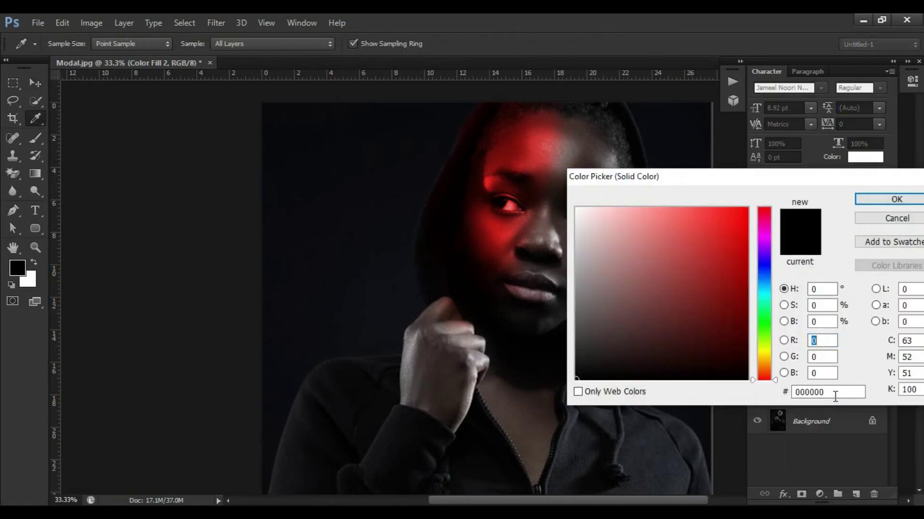
pyautogui.click(835, 396)
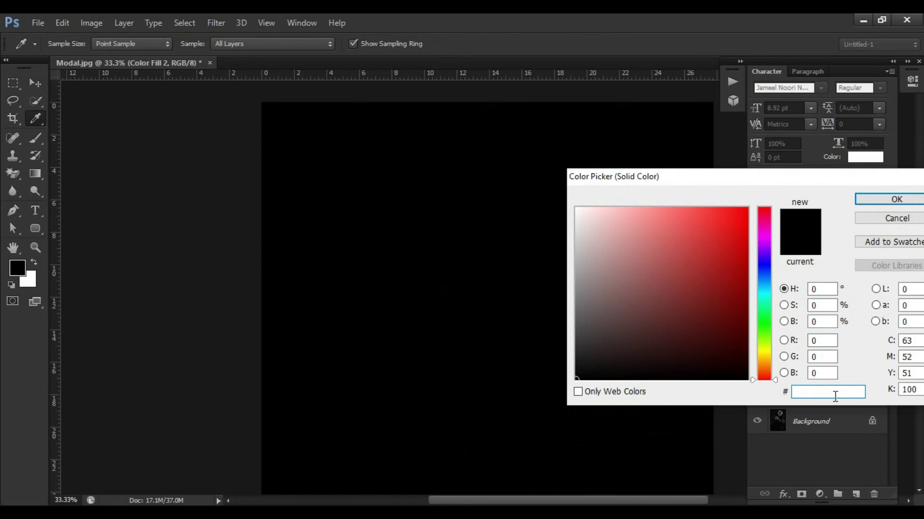
pyautogui.write('0080')
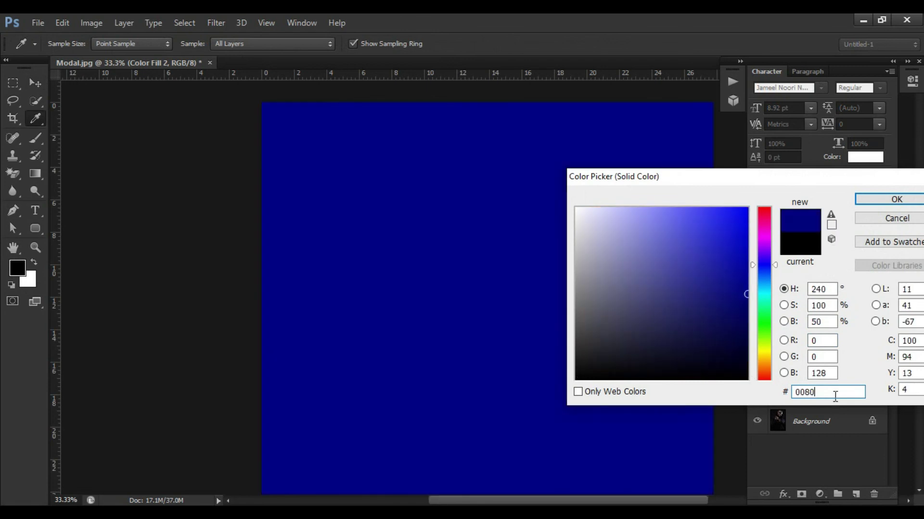
pyautogui.write('00')
pyautogui.press('BackSpace')
pyautogui.press('BackSpace')
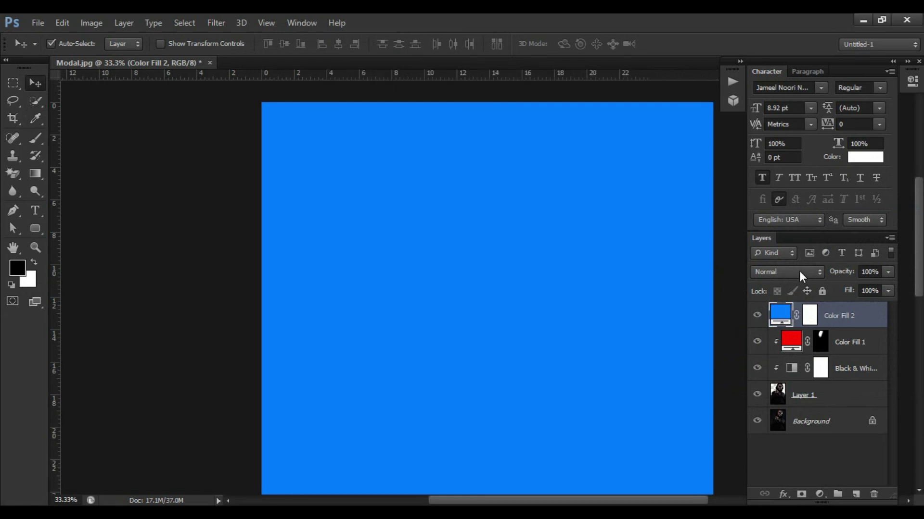
# Step: Set Color Fill 2 to Overlay at 73% opacity and clip it to the layers below
pyautogui.click(799, 272)
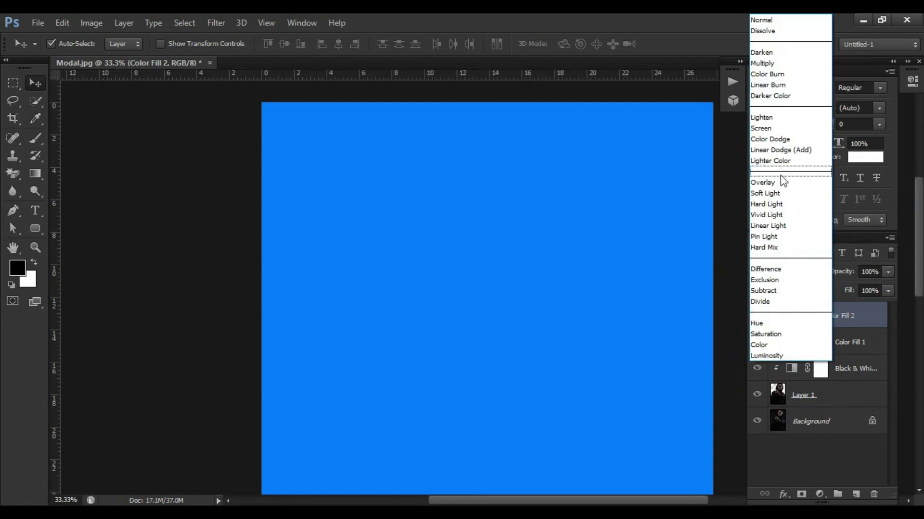
pyautogui.click(780, 182)
pyautogui.click(887, 272)
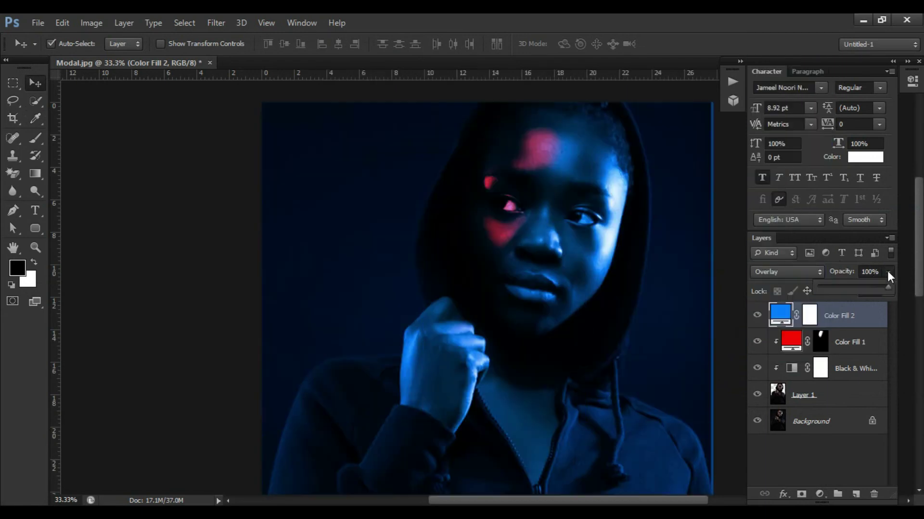
pyautogui.moveTo(868, 291); pyautogui.dragTo(871, 291)
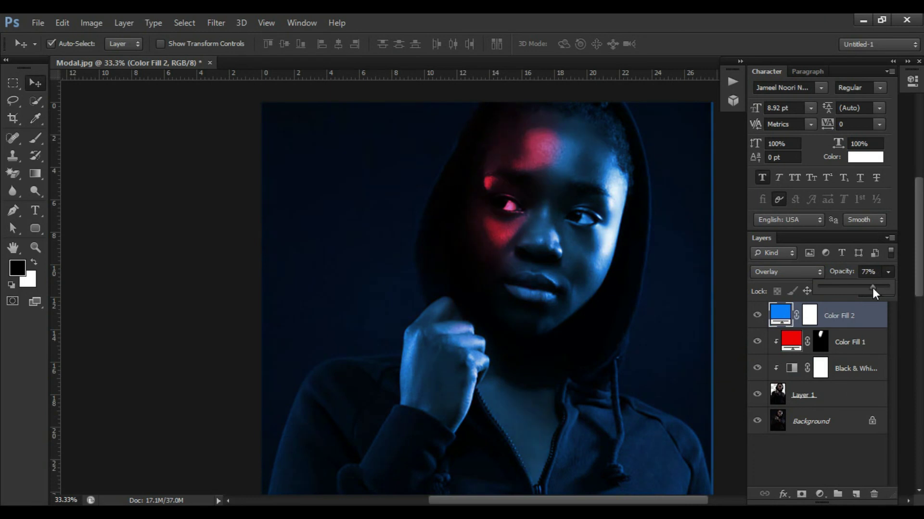
pyautogui.click(851, 320)
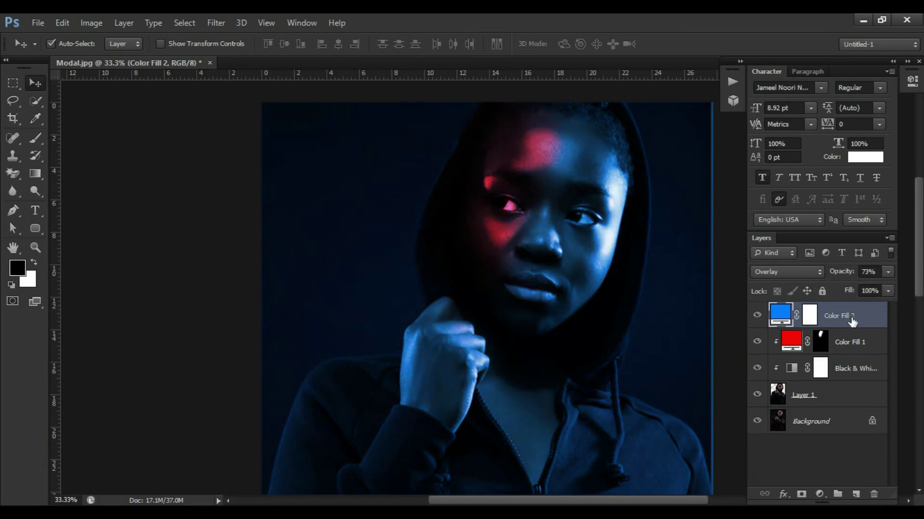
pyautogui.rightClick(852, 316)
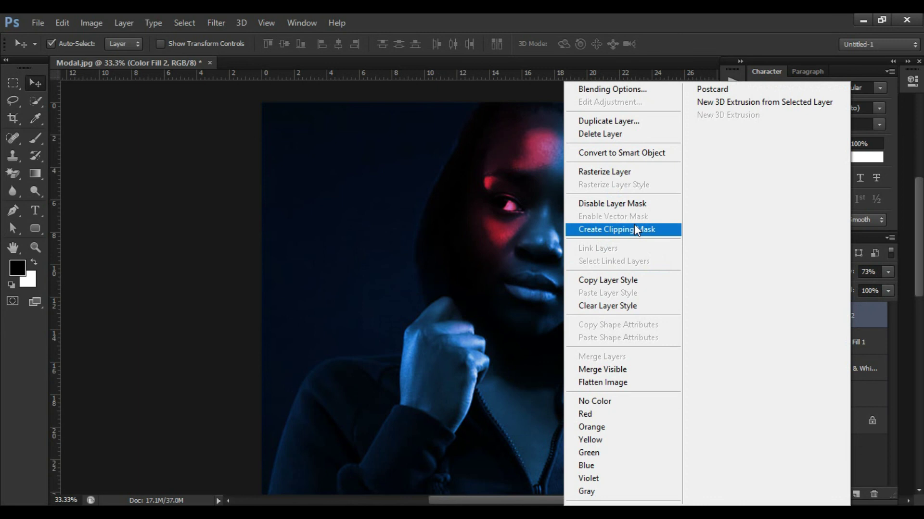
pyautogui.click(634, 226)
# Step: Invert Color Fill 2's mask and paint white over the right cheek, temple, forehead and eye
pyautogui.click(817, 317)
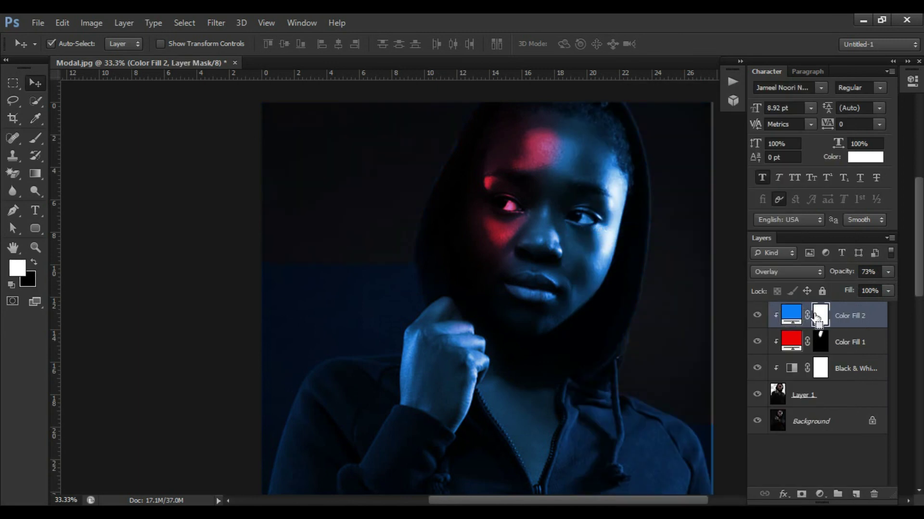
pyautogui.hotkey('ctrl', 'i')
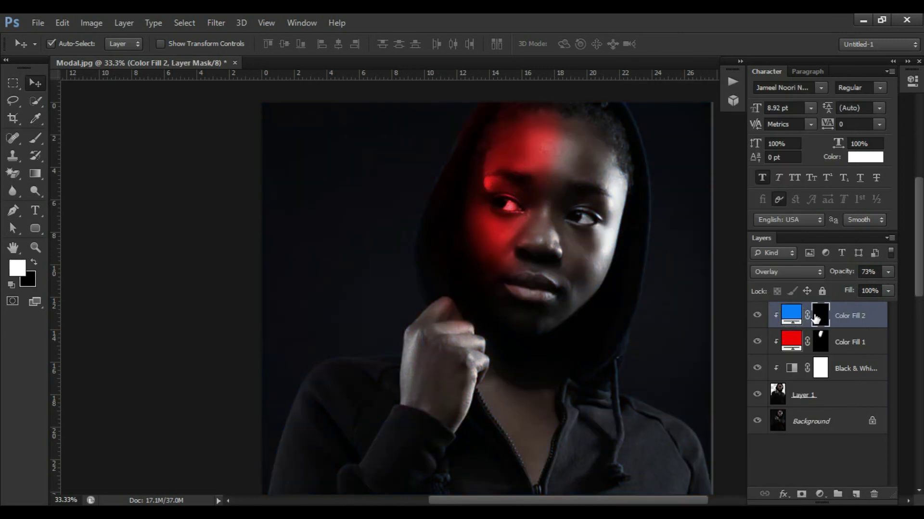
pyautogui.press('b')
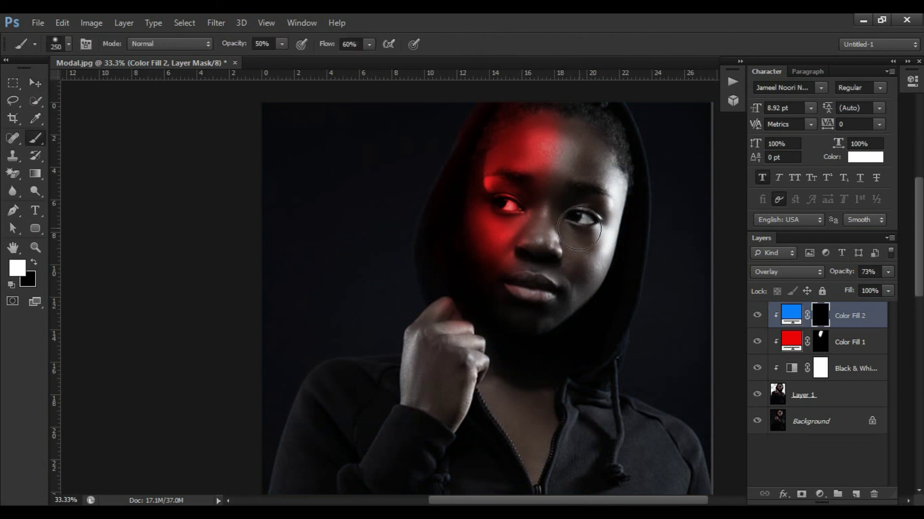
pyautogui.moveTo(582, 246)
pyautogui.mouseDown()
pyautogui.moveTo(604, 235)
pyautogui.moveTo(581, 295)
pyautogui.moveTo(567, 295)
pyautogui.moveTo(548, 324)
pyautogui.mouseUp()
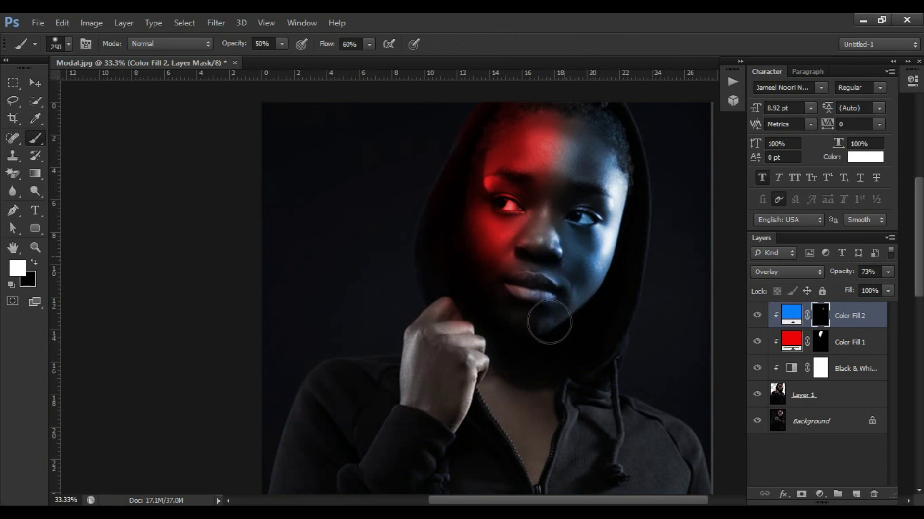
pyautogui.moveTo(595, 197); pyautogui.dragTo(607, 182)
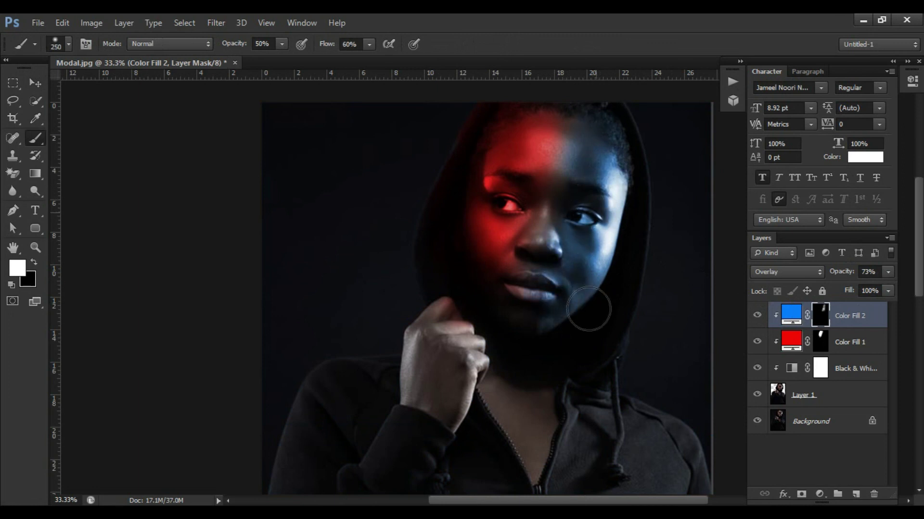
pyautogui.moveTo(630, 260); pyautogui.dragTo(577, 214)
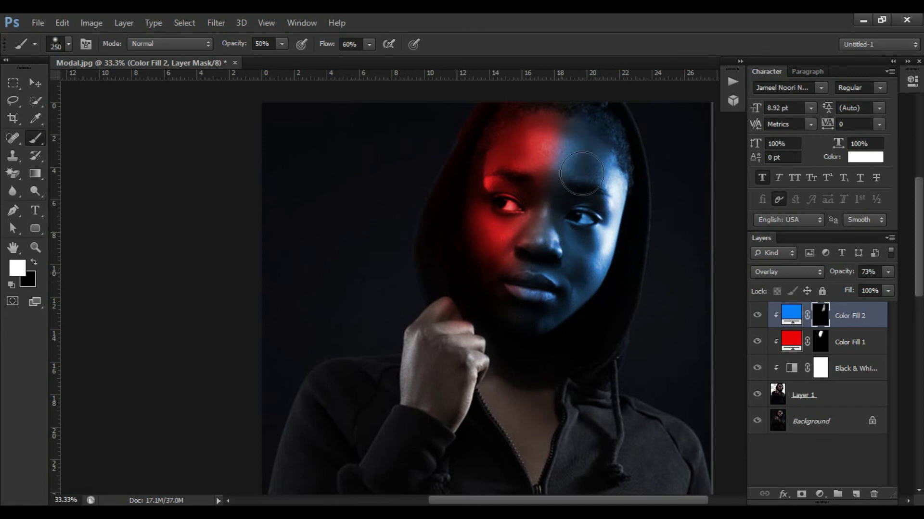
pyautogui.press('v')
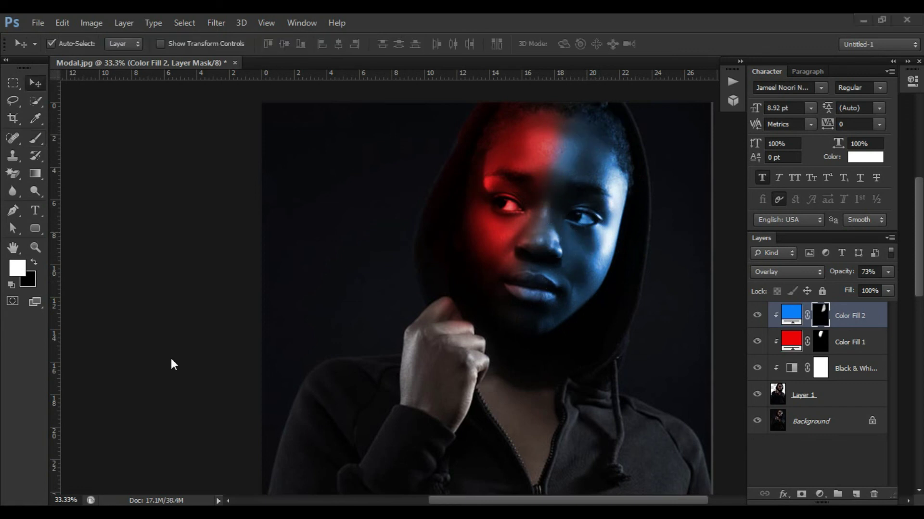
pyautogui.rightClick(850, 318)
pyautogui.click(650, 94)
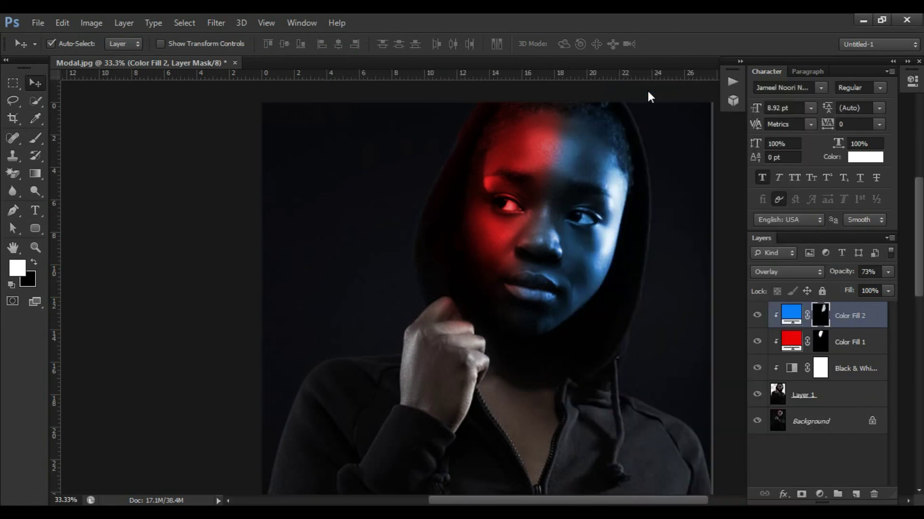